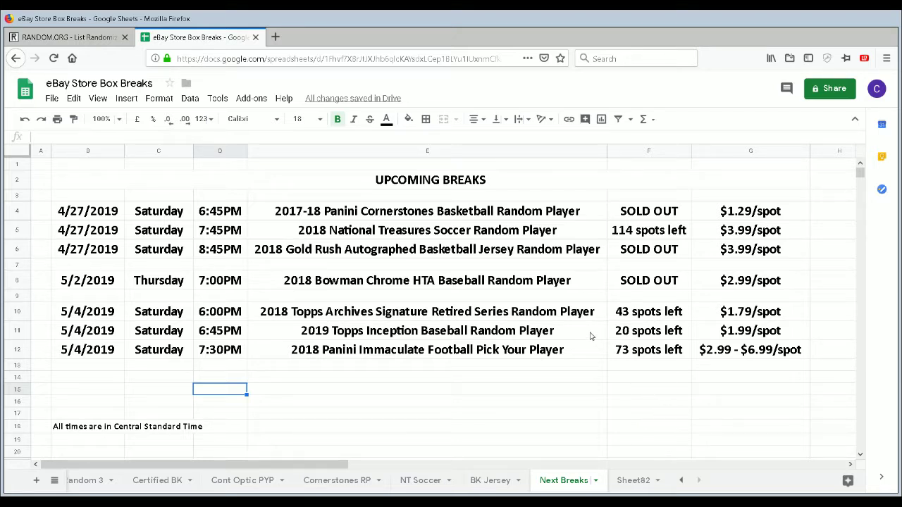
# - Switch to the RANDOM.ORG List Randomizer, review the entered buyer list to its end and randomize it
pyautogui.click(83, 37)
pyautogui.scroll(-1, 101, 177)
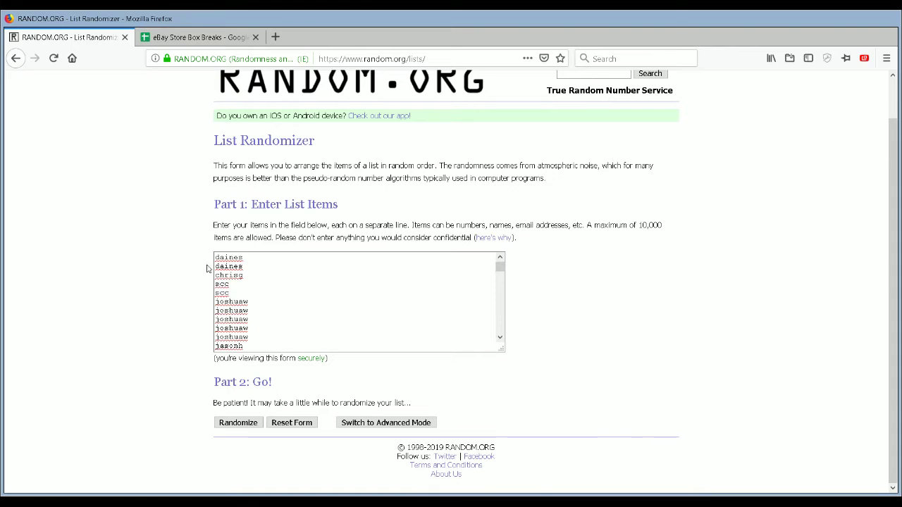
pyautogui.moveTo(499, 266); pyautogui.dragTo(501, 340)
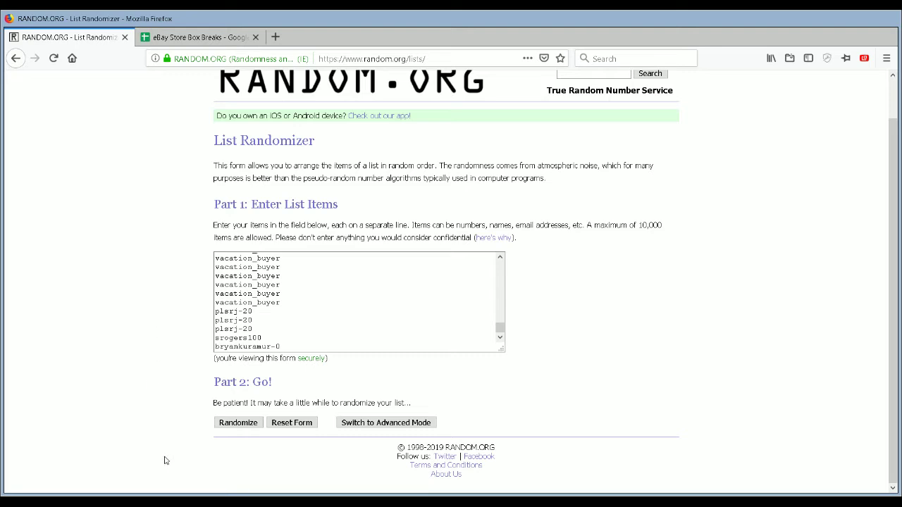
pyautogui.click(233, 424)
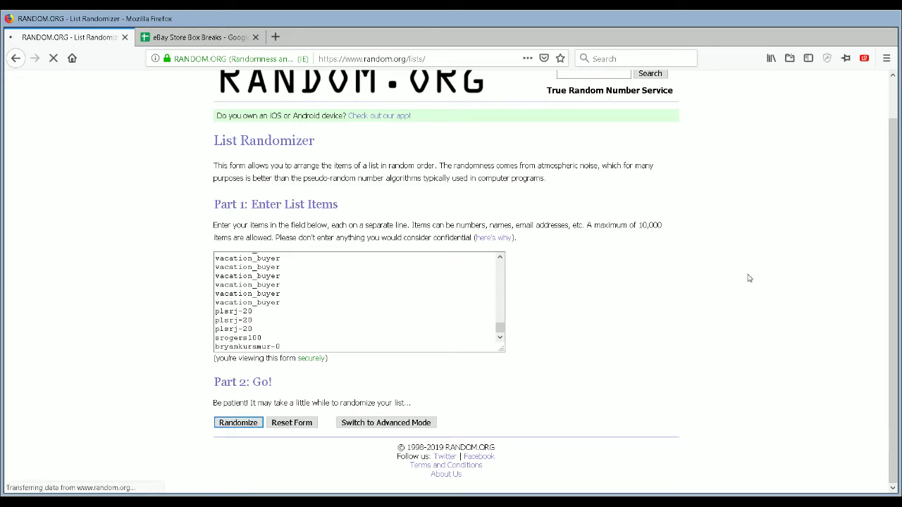
# - Randomize the buyer list four more times, for five randomizations in total
pyautogui.scroll(-15, 886, 338)
pyautogui.scroll(-10, 886, 338)
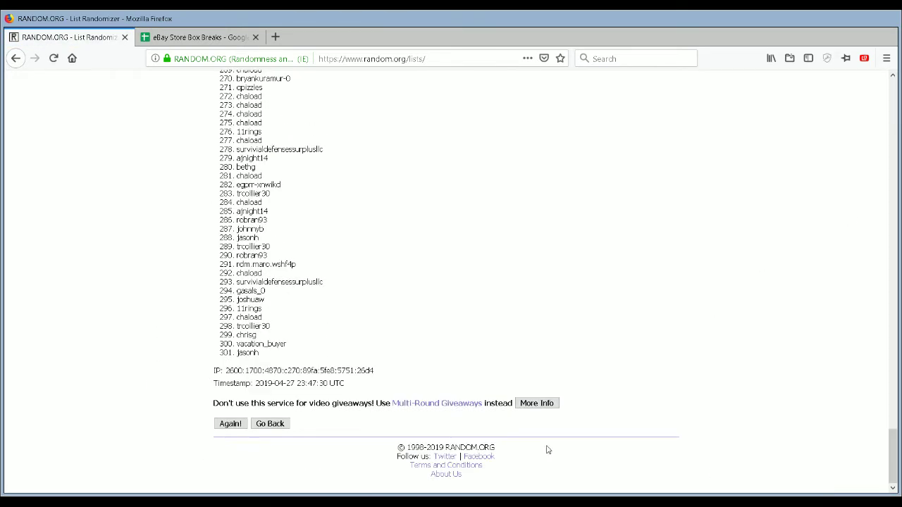
pyautogui.click(230, 424)
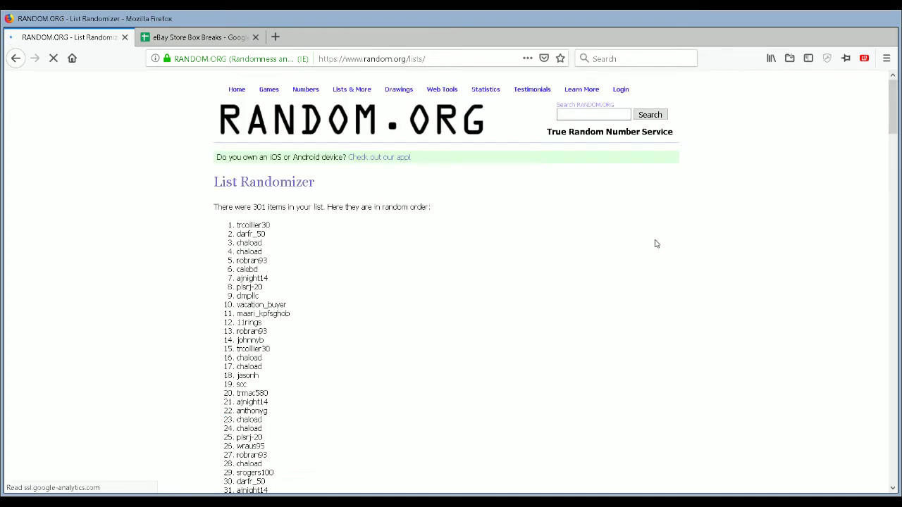
pyautogui.moveTo(892, 106); pyautogui.dragTo(892, 472)
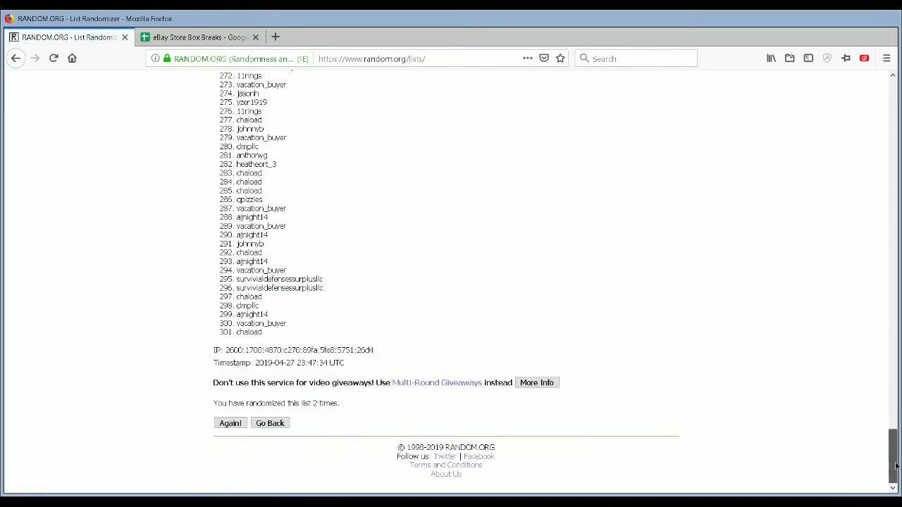
pyautogui.click(232, 423)
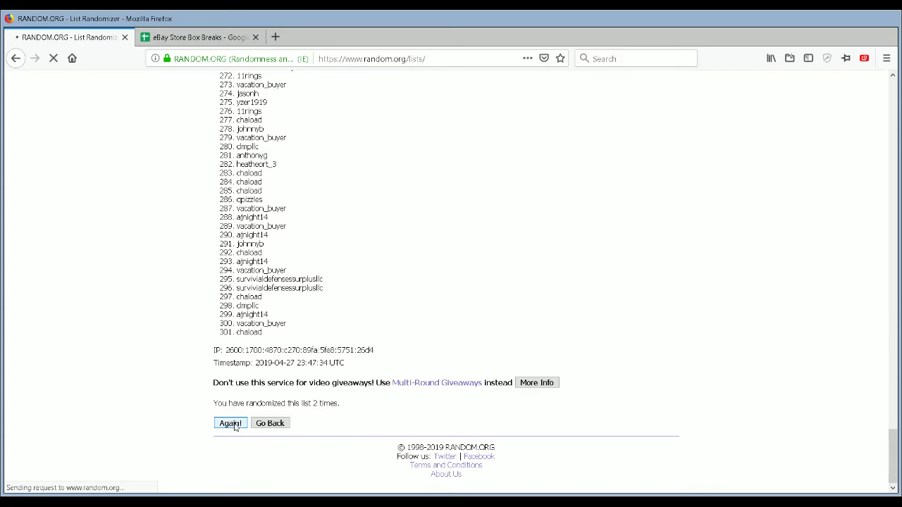
pyautogui.moveTo(897, 115); pyautogui.dragTo(892, 472)
pyautogui.click(230, 424)
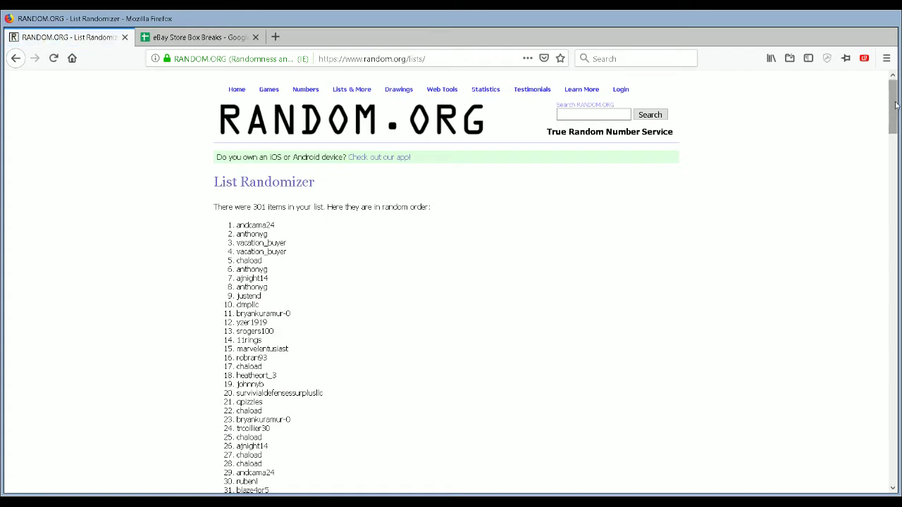
pyautogui.moveTo(893, 106); pyautogui.dragTo(892, 465)
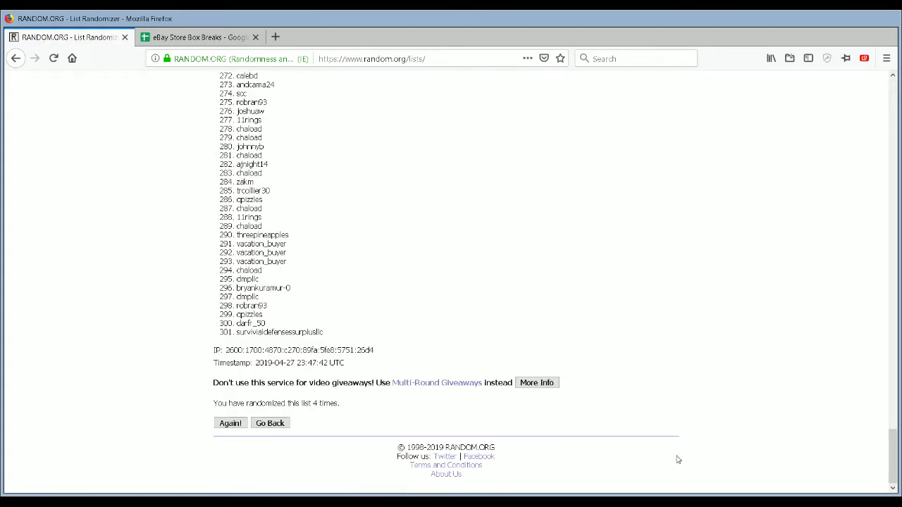
pyautogui.click(221, 426)
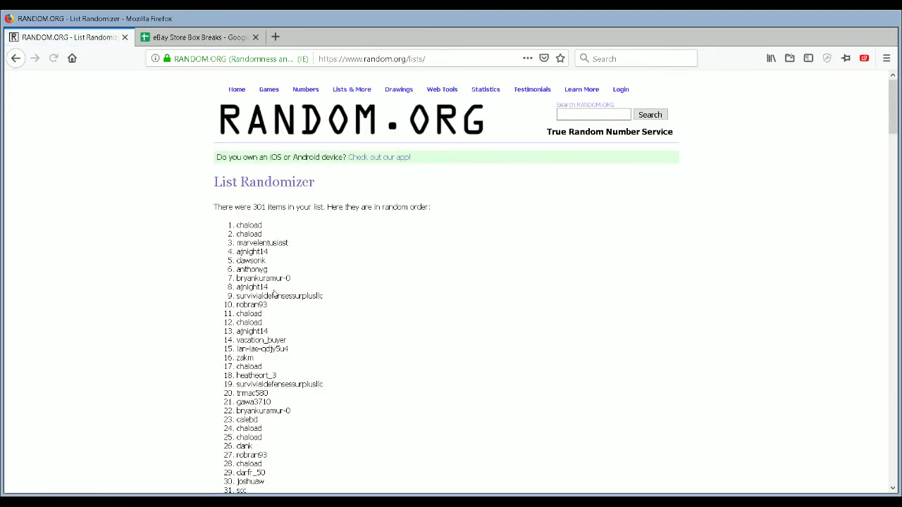
# - Copy the entire randomized list into the Buyer column of the Cornerstones RP sheet in Google Sheets, starting at C3
pyautogui.moveTo(237, 222); pyautogui.dragTo(303, 333)
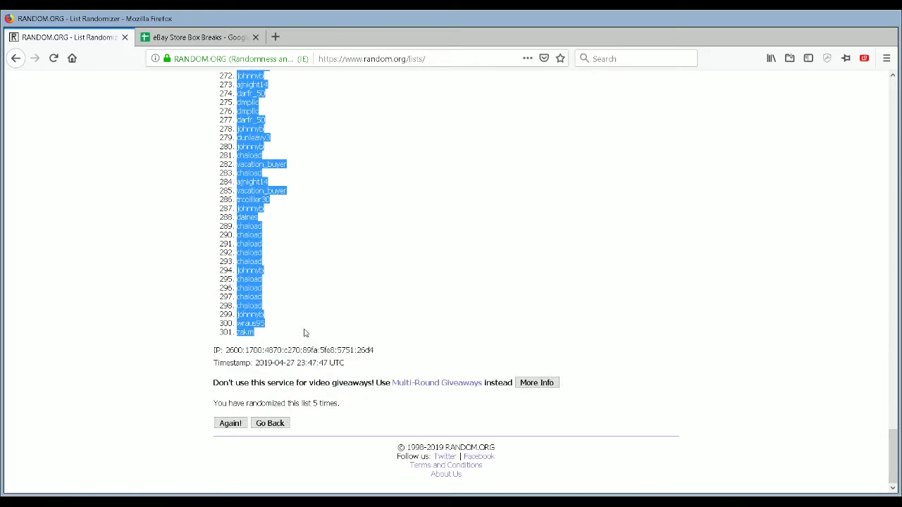
pyautogui.hotkey('ctrl', 'Tab')
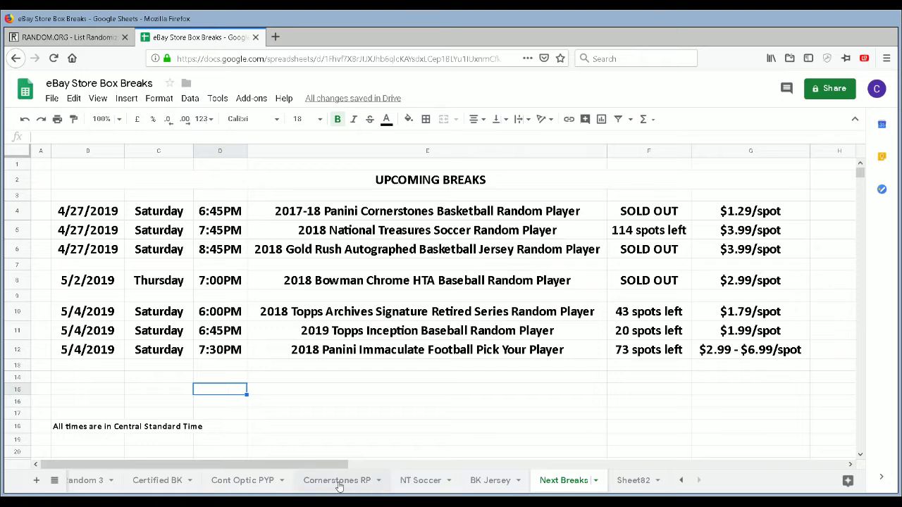
pyautogui.click(338, 482)
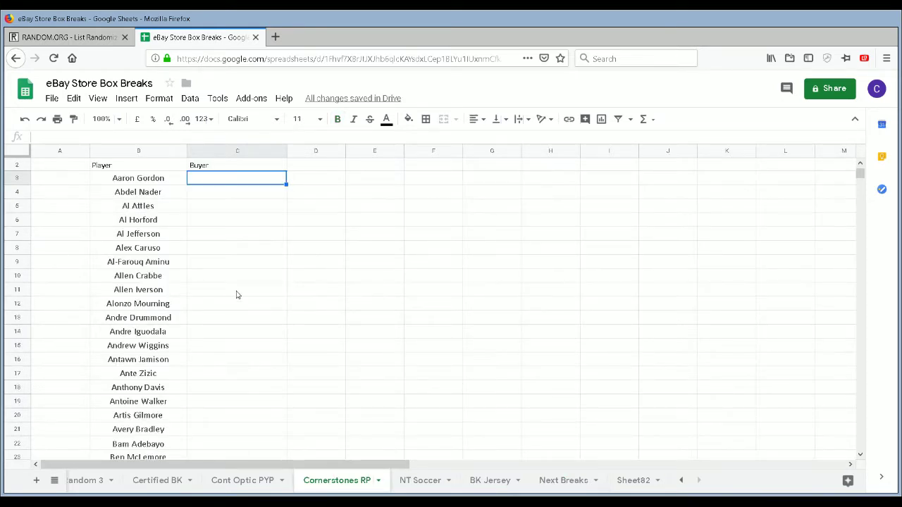
pyautogui.hotkey('ctrl', 'v')
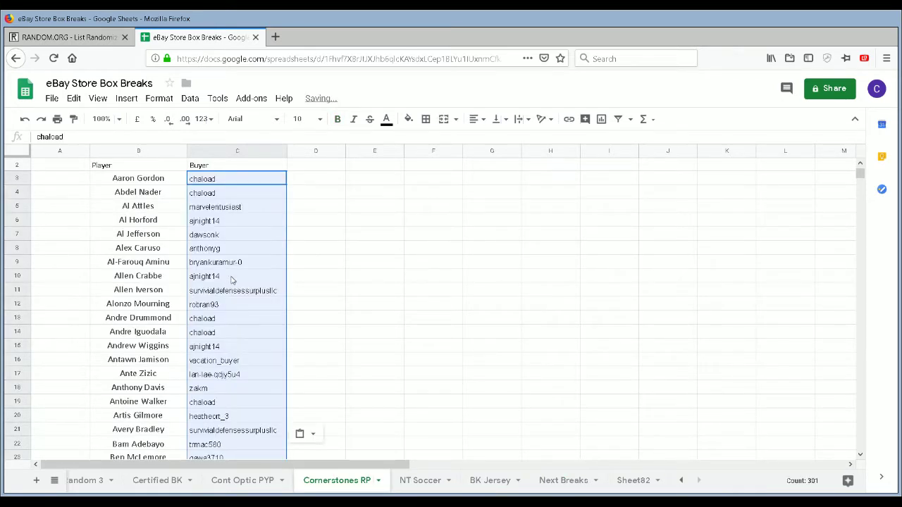
pyautogui.click(124, 167)
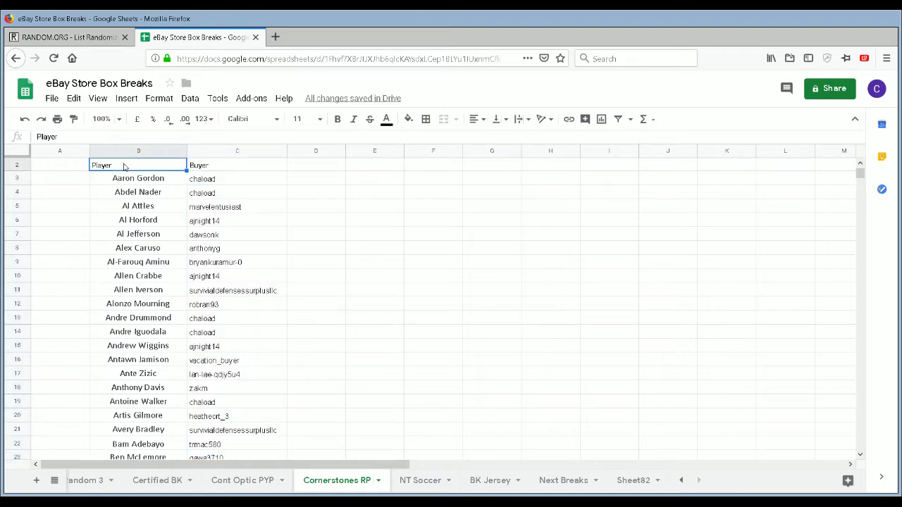
pyautogui.scroll(1, 124, 166)
pyautogui.hotkey('shift', 'Right')
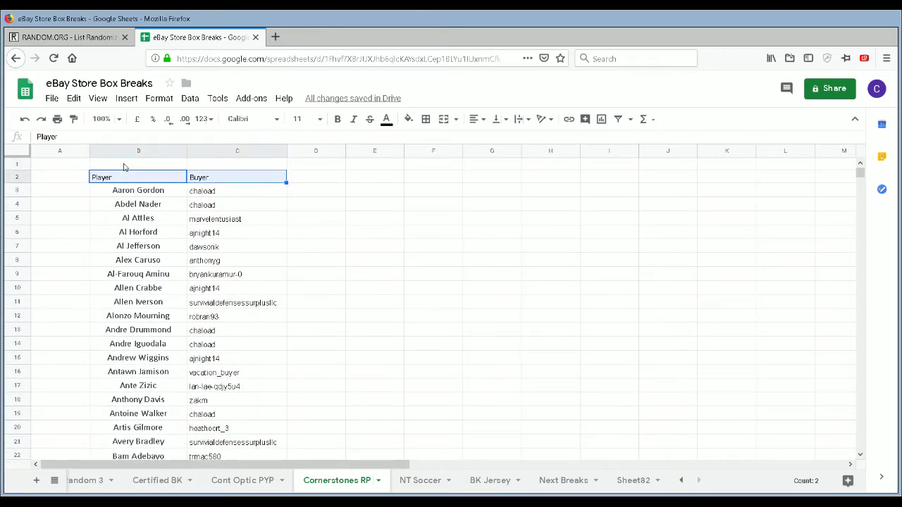
# - Widen the empty columns F and G on the Cornerstones RP sheet
pyautogui.click(439, 217)
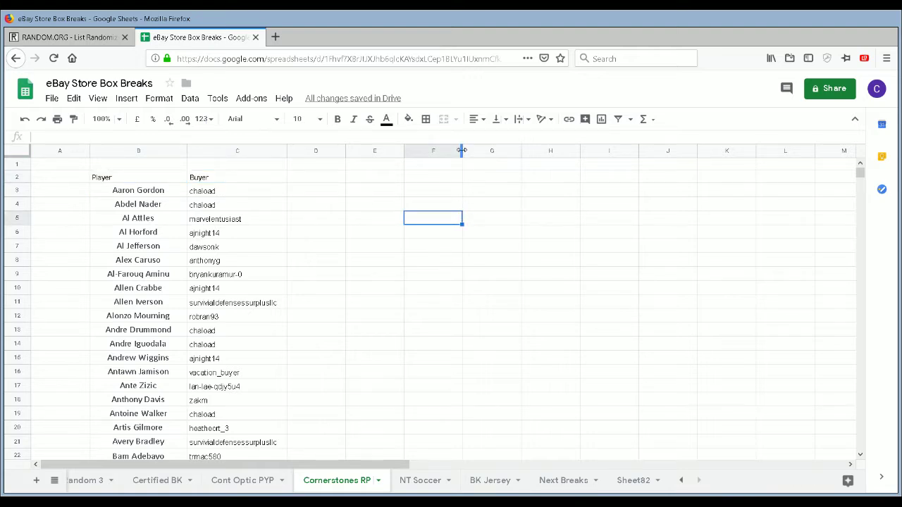
pyautogui.moveTo(462, 151); pyautogui.dragTo(509, 157)
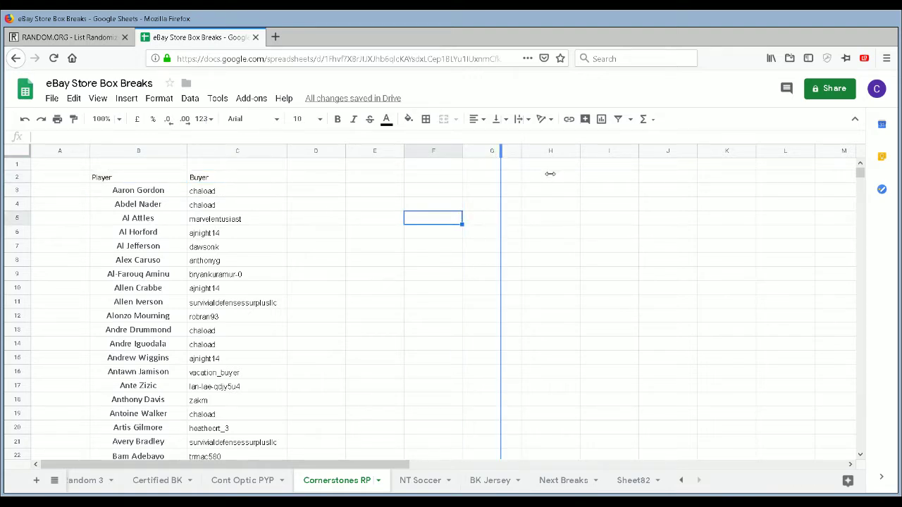
pyautogui.moveTo(562, 151); pyautogui.dragTo(606, 167)
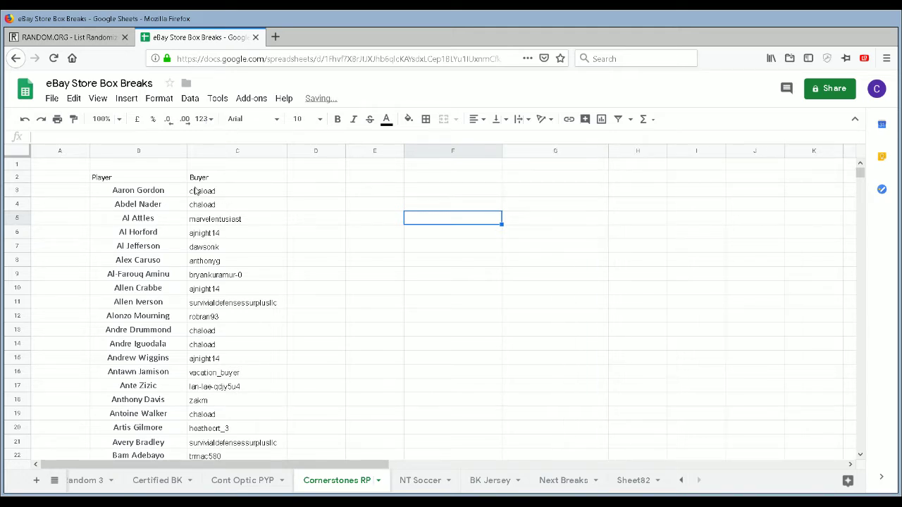
# - Copy the full Player and Buyer table with its headers, B2 to C303, and paste it at F2
pyautogui.click(138, 182)
pyautogui.moveTo(138, 182); pyautogui.dragTo(138, 182)
pyautogui.scroll(-20, 138, 181)
pyautogui.scroll(-20, 138, 181)
pyautogui.hotkey('shift', 'Down')
pyautogui.hotkey('shift', 'Down')
pyautogui.hotkey('shift', 'Down')
pyautogui.hotkey('shift', 'Down')
pyautogui.hotkey('shift', 'Down')
pyautogui.hotkey('shift', 'Down')
pyautogui.hotkey('shift', 'Down')
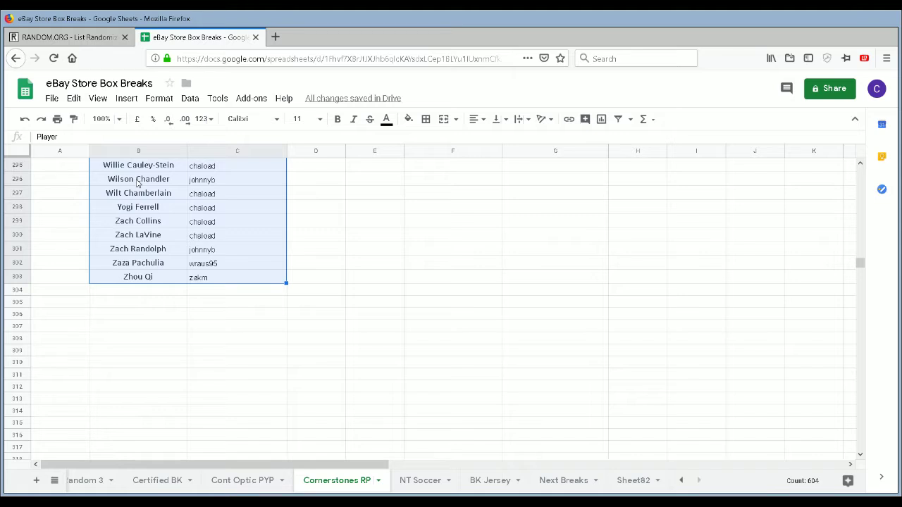
pyautogui.hotkey('ctrl', 'c')
pyautogui.moveTo(860, 262); pyautogui.dragTo(515, 221)
pyautogui.click(433, 178)
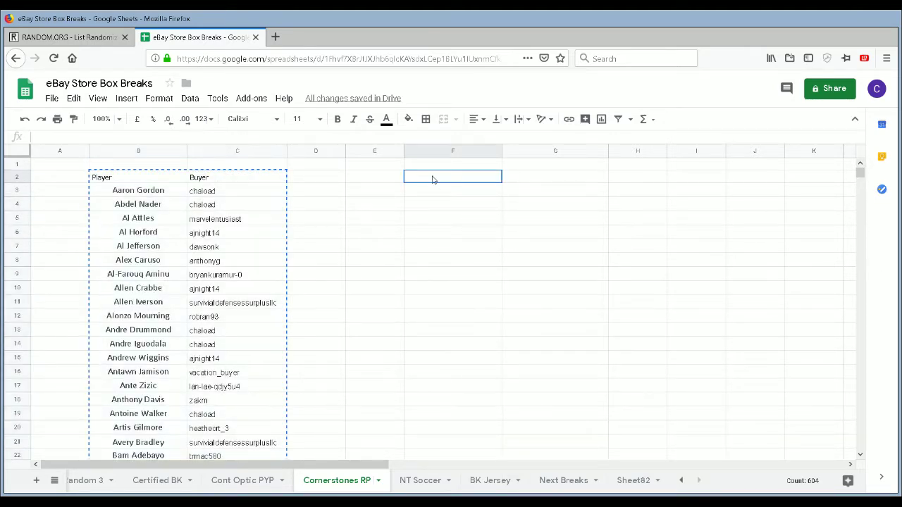
pyautogui.hotkey('ctrl', 'v')
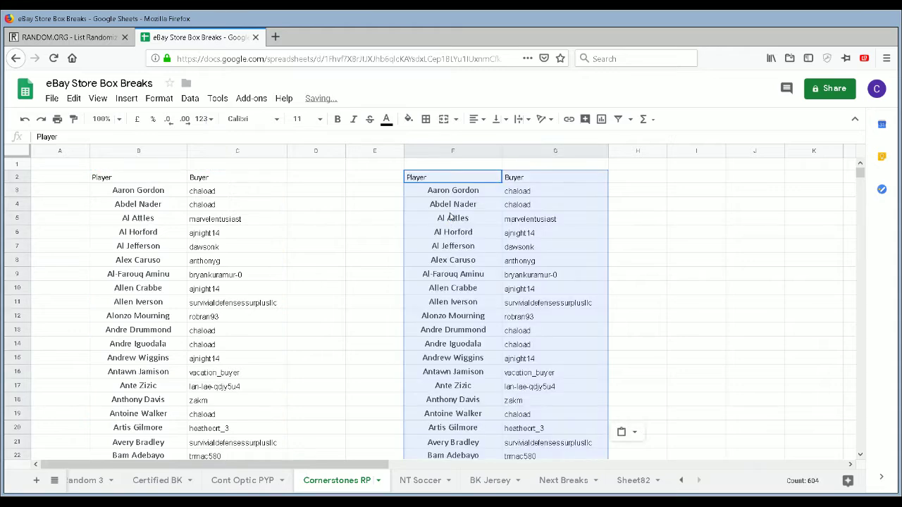
# - Sort the copied data range F3 to G303 by column G in A → Z order, without a header row
pyautogui.click(451, 193)
pyautogui.hotkey('shift', 'Right')
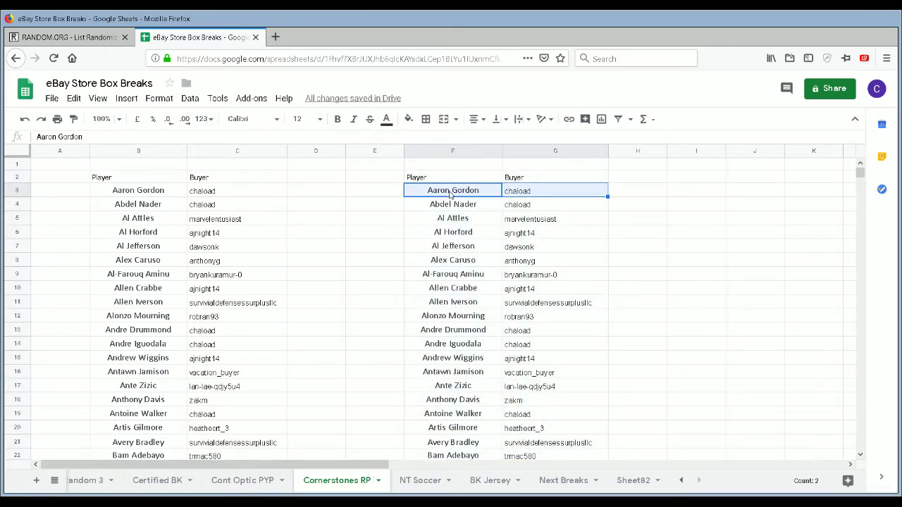
pyautogui.hotkey('shift', 'pagedown')
pyautogui.hotkey('shift', 'pagedown')
pyautogui.hotkey('shift', 'pagedown')
pyautogui.hotkey('shift', 'pagedown')
pyautogui.hotkey('shift', 'pagedown')
pyautogui.hotkey('shift', 'pagedown')
pyautogui.hotkey('shift', 'pagedown')
pyautogui.hotkey('shift', 'pagedown')
pyautogui.hotkey('shift', 'pagedown')
pyautogui.hotkey('shift', 'pagedown')
pyautogui.hotkey('shift', 'pagedown')
pyautogui.hotkey('shift', 'pagedown')
pyautogui.hotkey('shift', 'pagedown')
pyautogui.hotkey('shift', 'pagedown')
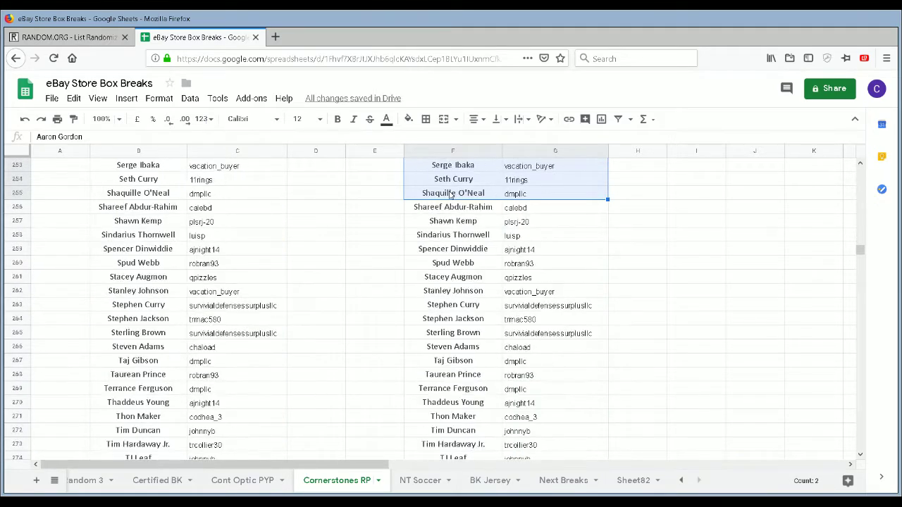
pyautogui.hotkey('shift', 'Down')
pyautogui.hotkey('shift', 'Down')
pyautogui.hotkey('shift', 'Down')
pyautogui.hotkey('shift', 'Down')
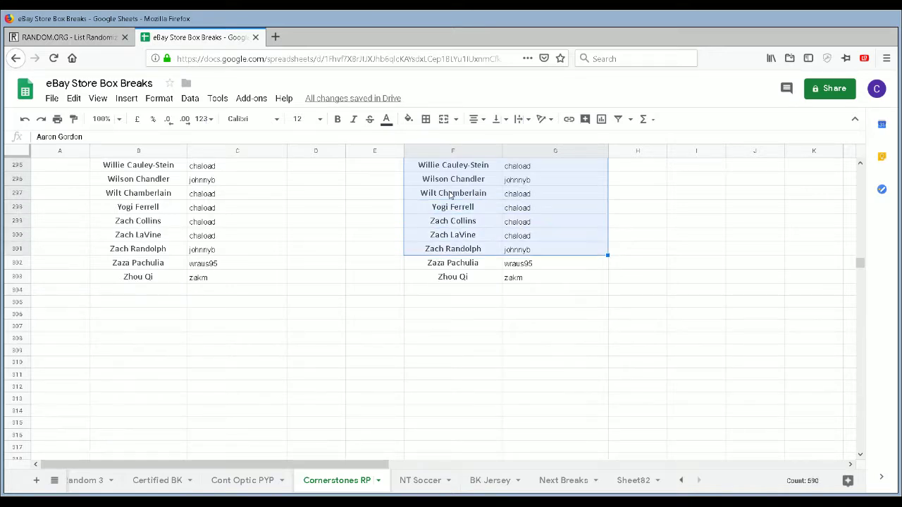
pyautogui.hotkey('shift', 'Down')
pyautogui.hotkey('shift', 'Down')
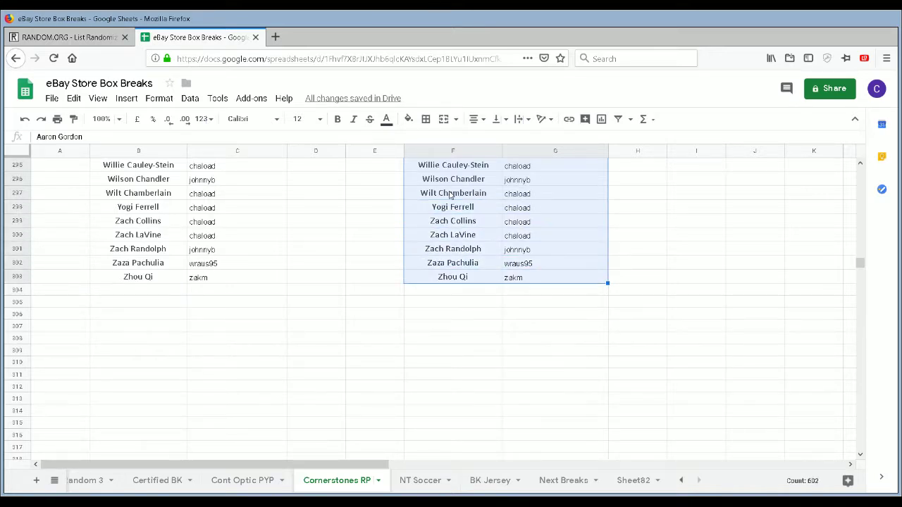
pyautogui.click(189, 98)
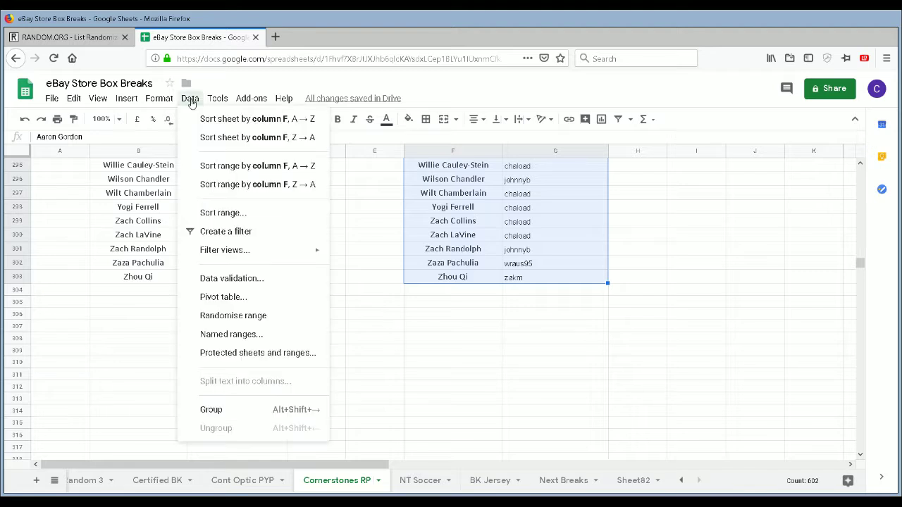
pyautogui.click(215, 213)
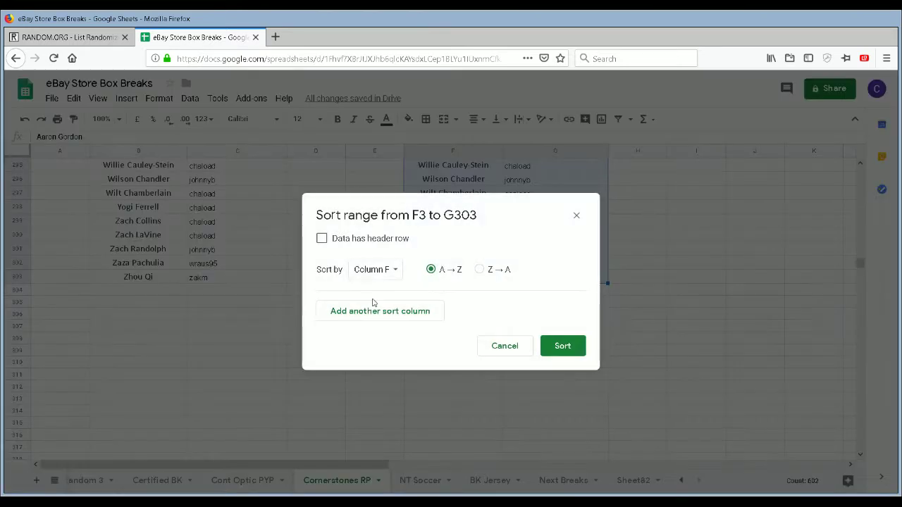
pyautogui.click(399, 275)
pyautogui.click(389, 289)
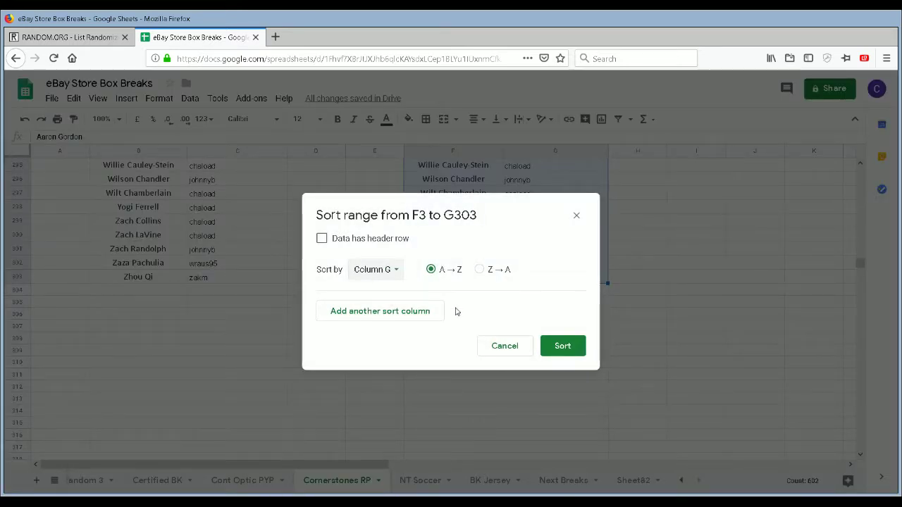
pyautogui.click(559, 346)
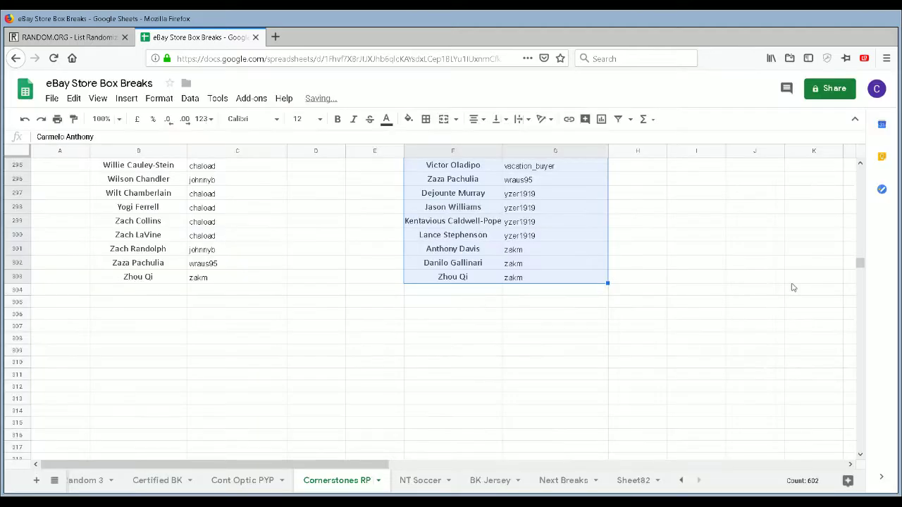
# - Widen columns F and G of the sorted player and buyer table further
pyautogui.moveTo(863, 259); pyautogui.dragTo(859, 170)
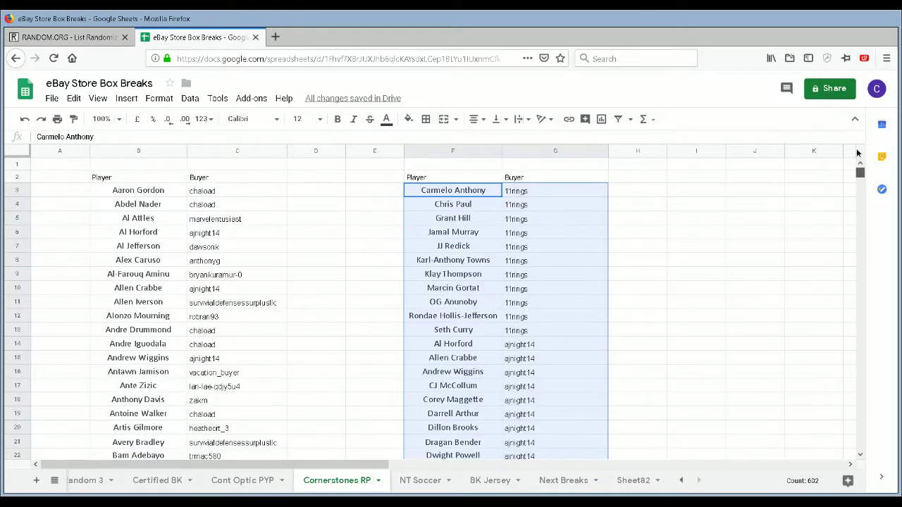
pyautogui.click(622, 266)
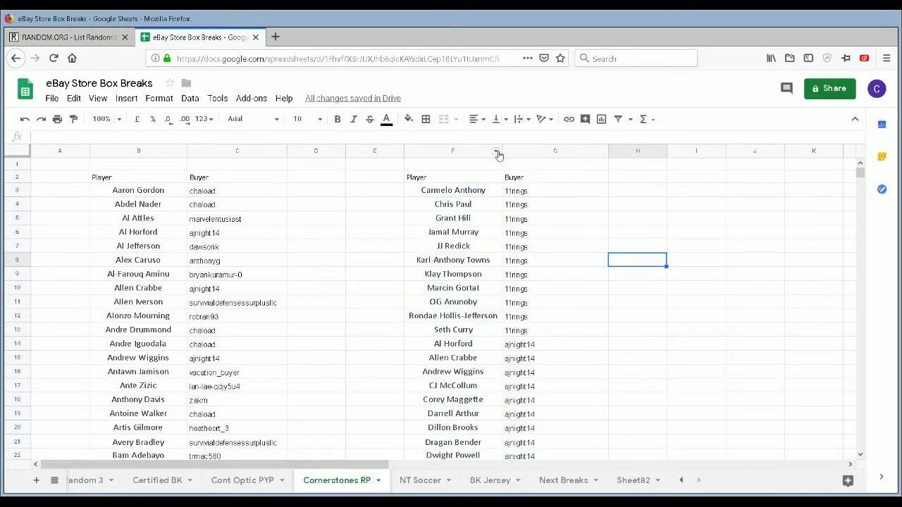
pyautogui.moveTo(501, 151); pyautogui.dragTo(533, 151)
pyautogui.moveTo(639, 151); pyautogui.dragTo(671, 162)
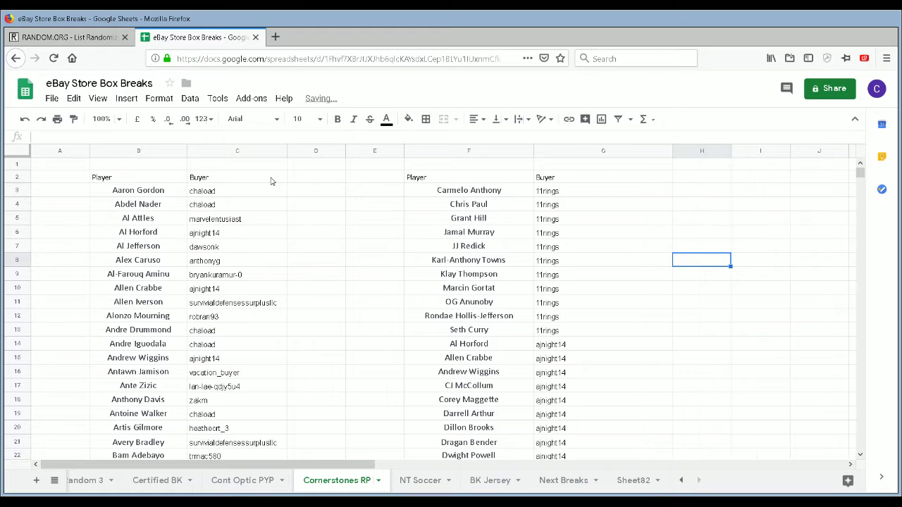
# - Format the entire Cornerstones RP sheet with font size 14 and bold text
pyautogui.click(17, 152)
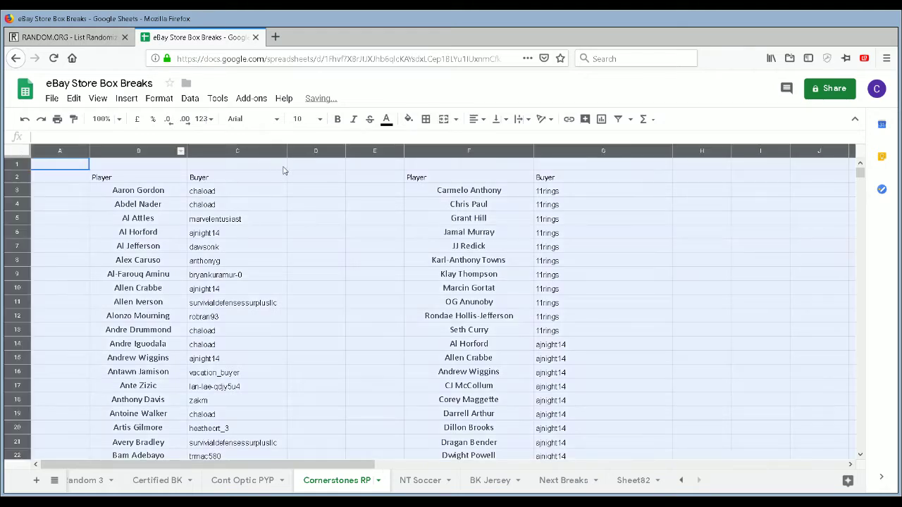
pyautogui.click(320, 120)
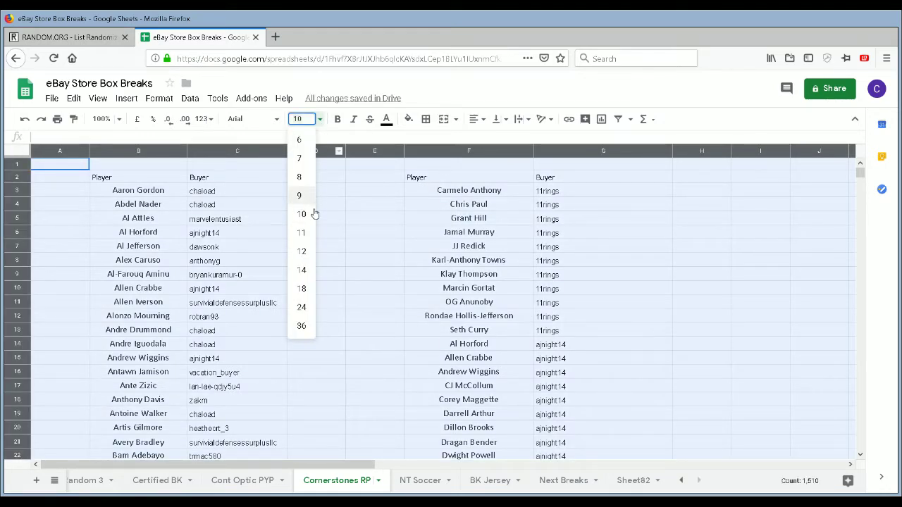
pyautogui.click(300, 272)
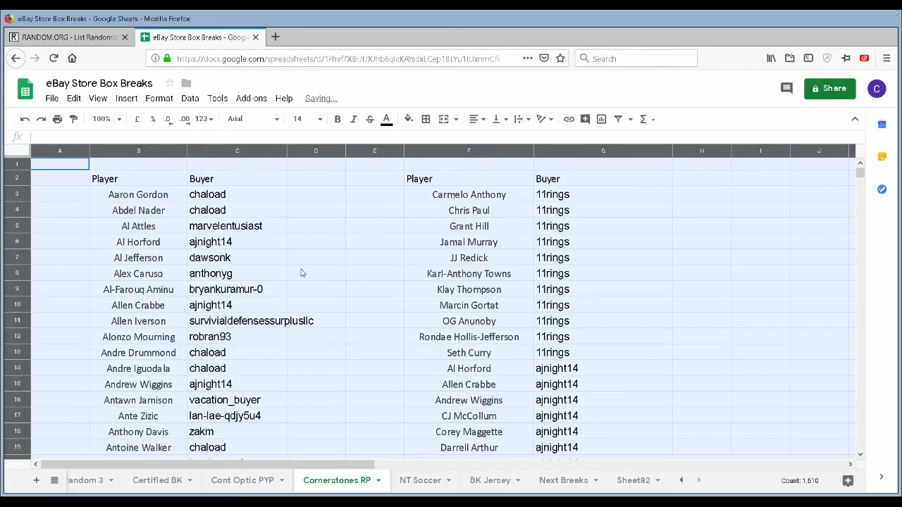
pyautogui.click(337, 120)
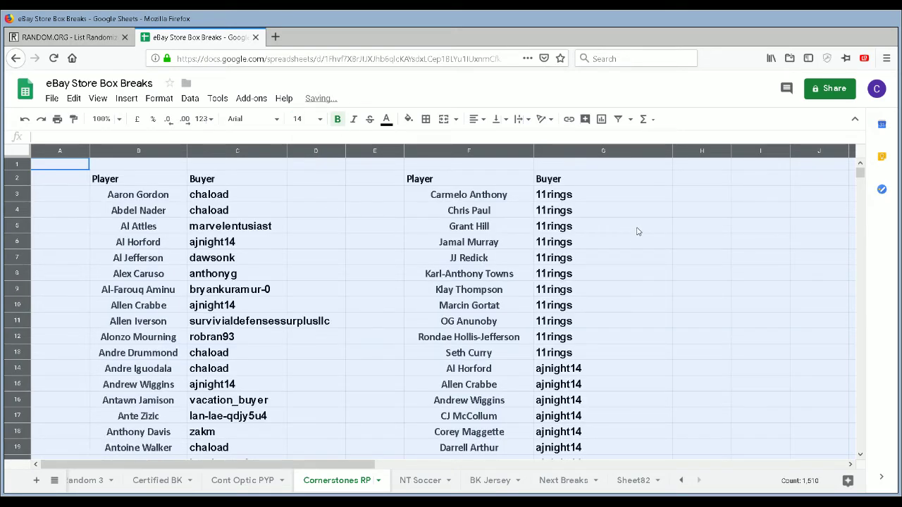
pyautogui.scroll(-10, 637, 231)
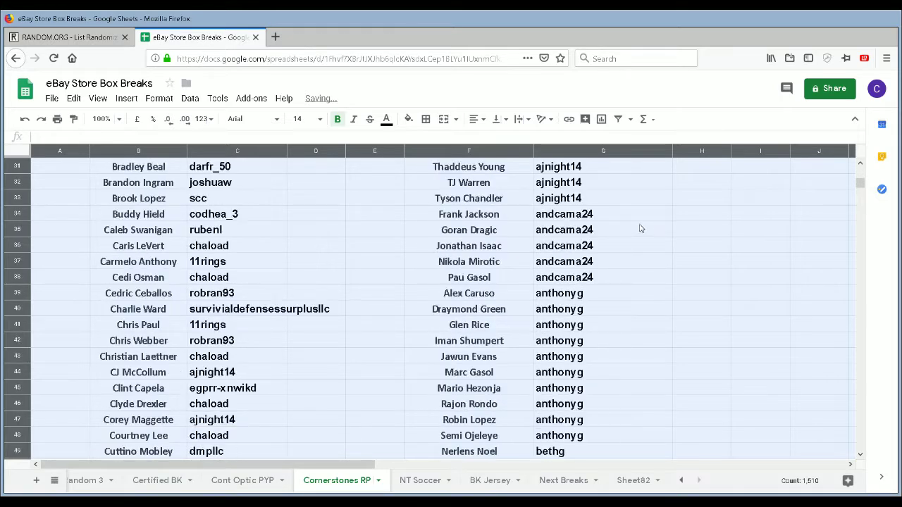
pyautogui.scroll(10, 639, 228)
pyautogui.click(689, 197)
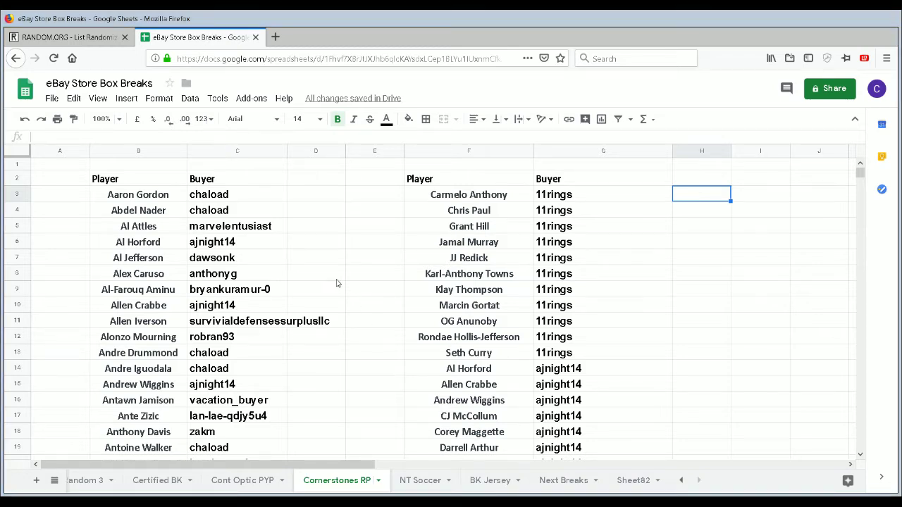
# - Read through the buyer-sorted list in columns F and G from row 3 downward, reviewing which players each buyer received
pyautogui.click(272, 257)
pyautogui.click(698, 197)
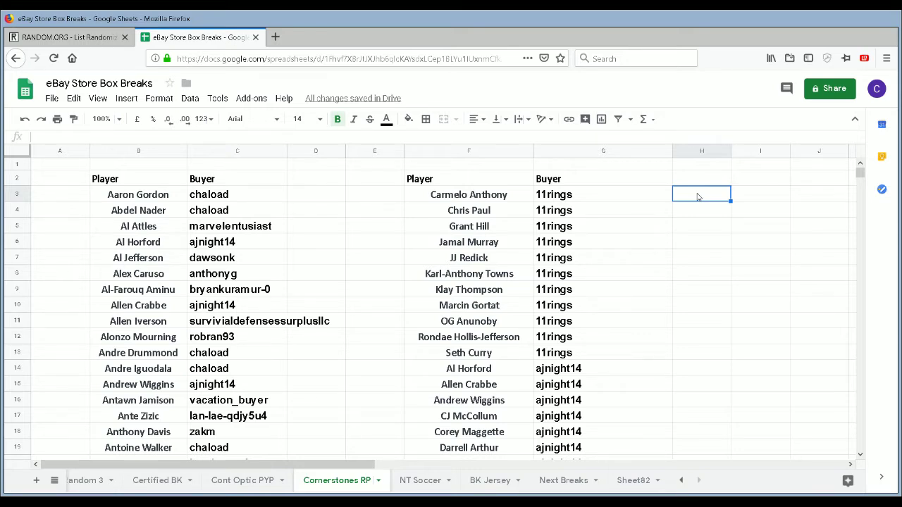
pyautogui.scroll(-4, 694, 197)
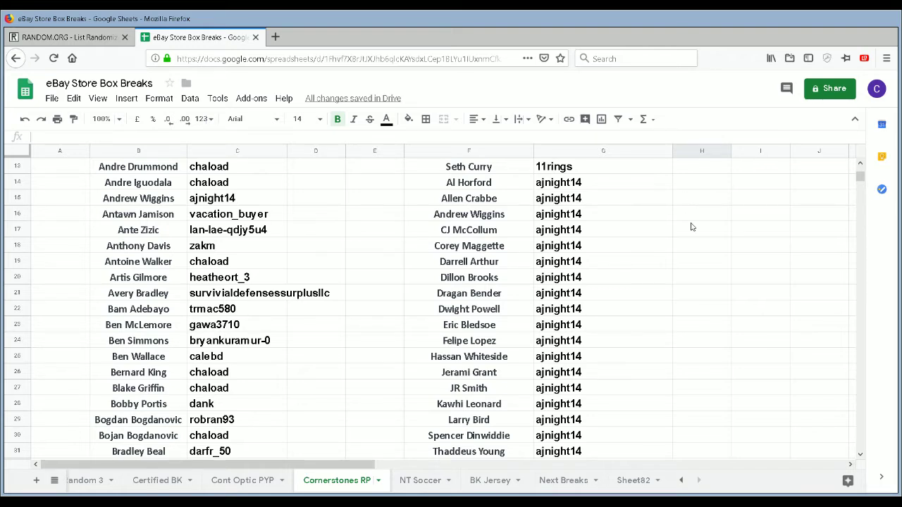
pyautogui.scroll(-3, 683, 238)
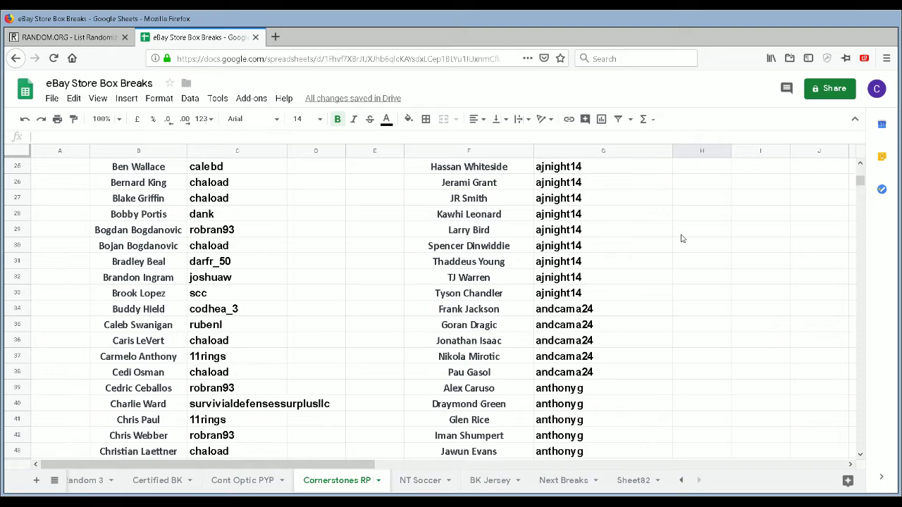
pyautogui.scroll(-3, 682, 239)
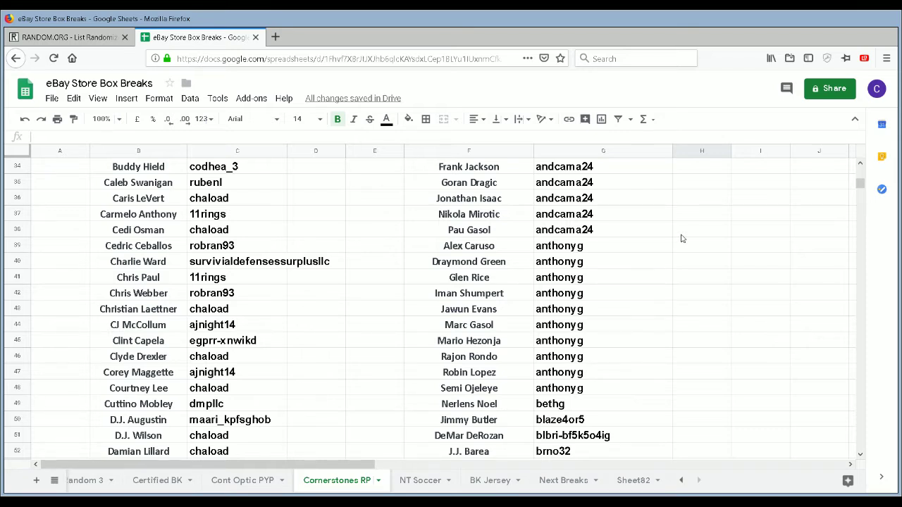
pyautogui.scroll(-4, 681, 239)
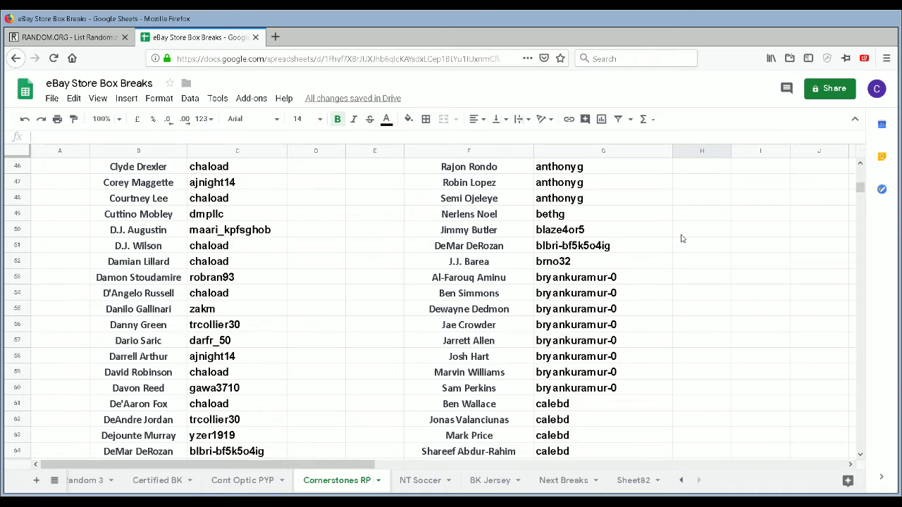
pyautogui.scroll(-4, 682, 238)
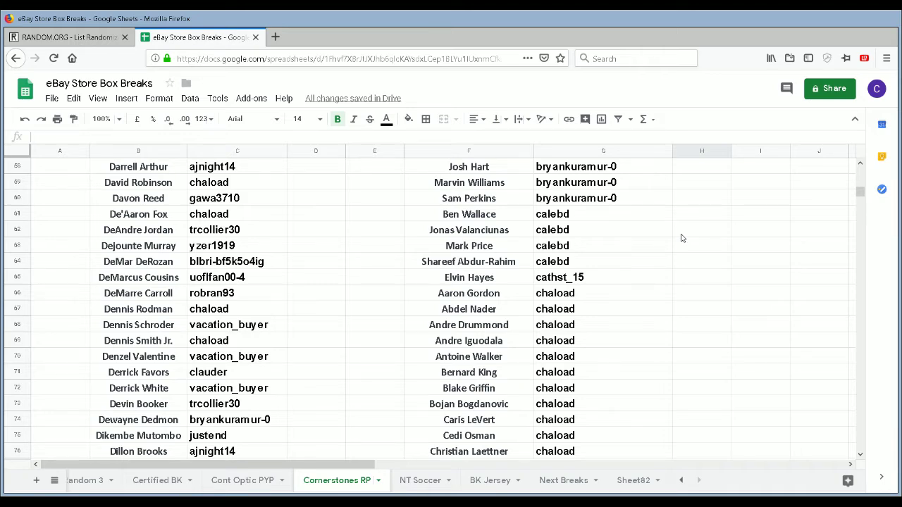
pyautogui.scroll(-2, 681, 238)
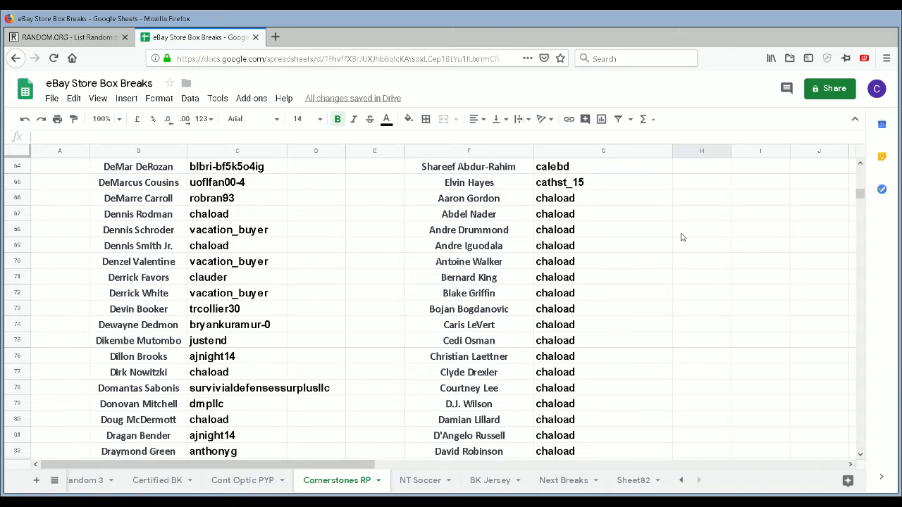
pyautogui.scroll(-1, 682, 238)
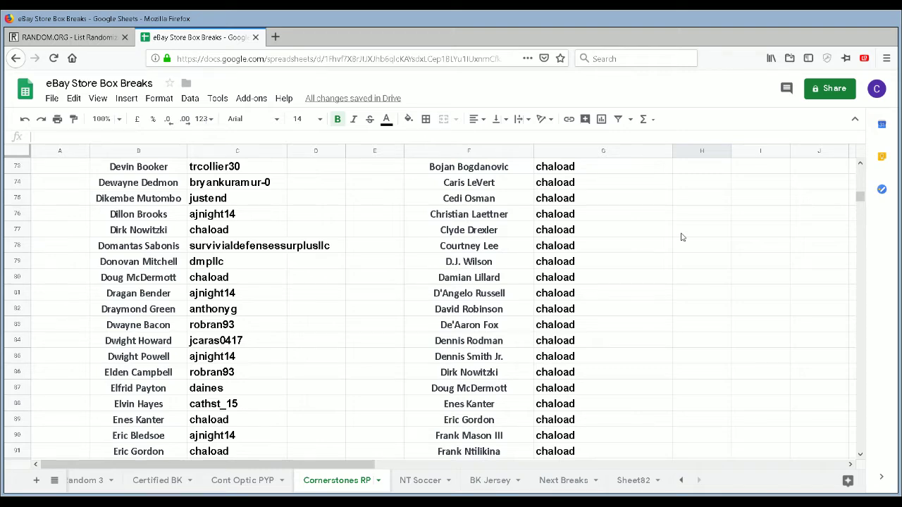
pyautogui.scroll(-4, 681, 236)
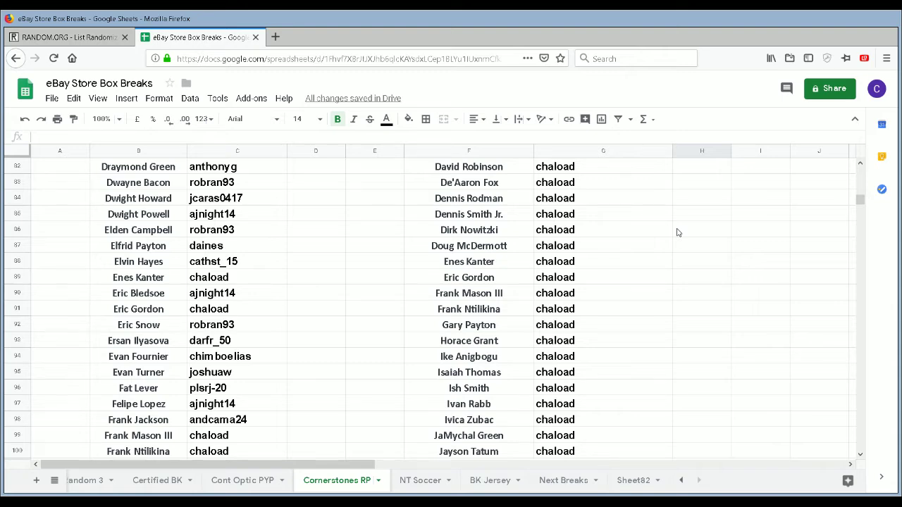
pyautogui.scroll(-4, 666, 253)
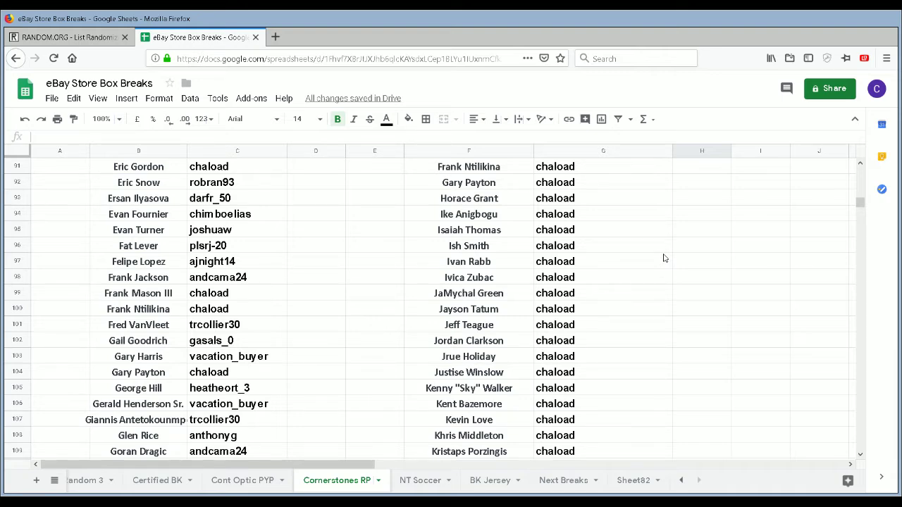
pyautogui.scroll(-3, 659, 259)
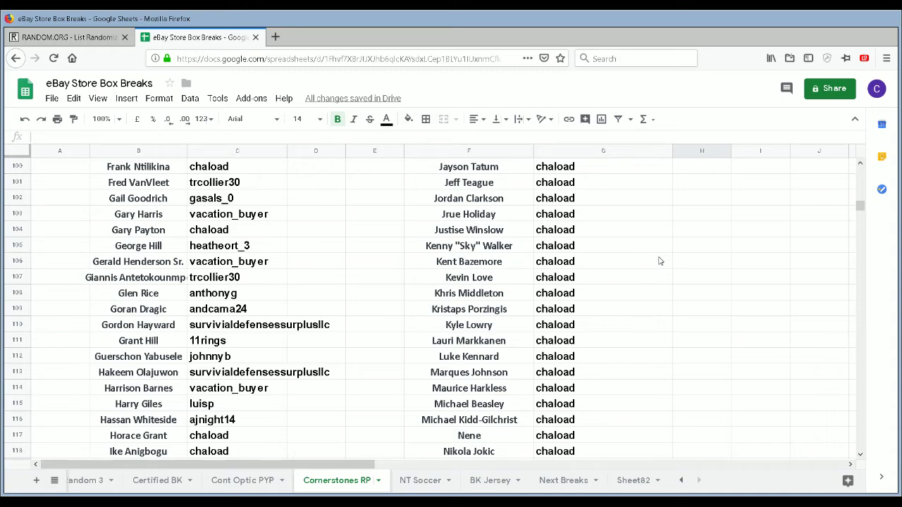
pyautogui.scroll(-2, 653, 259)
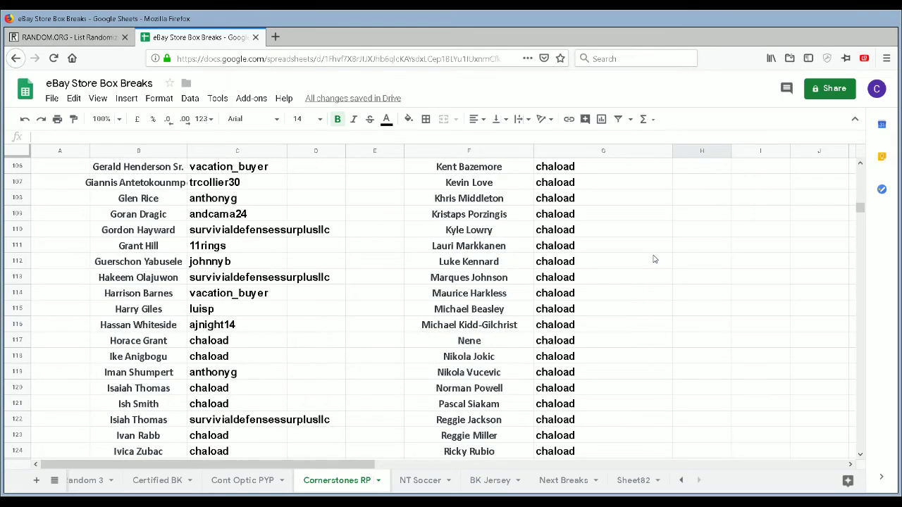
pyautogui.scroll(-1, 654, 259)
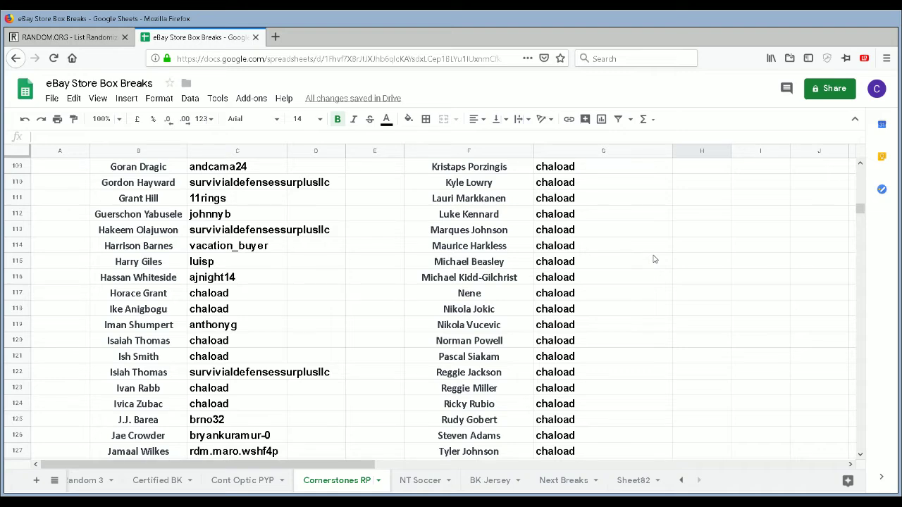
pyautogui.scroll(-2, 656, 259)
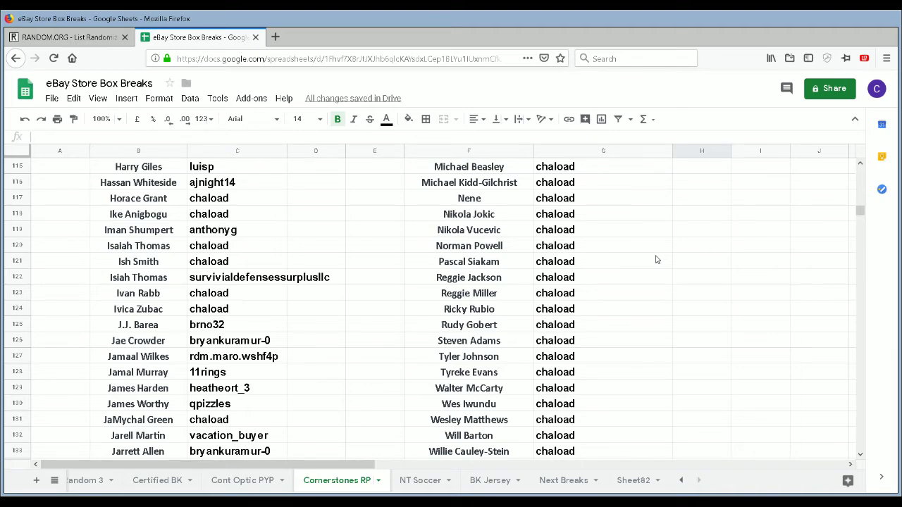
pyautogui.scroll(-2, 656, 260)
pyautogui.scroll(-1, 656, 258)
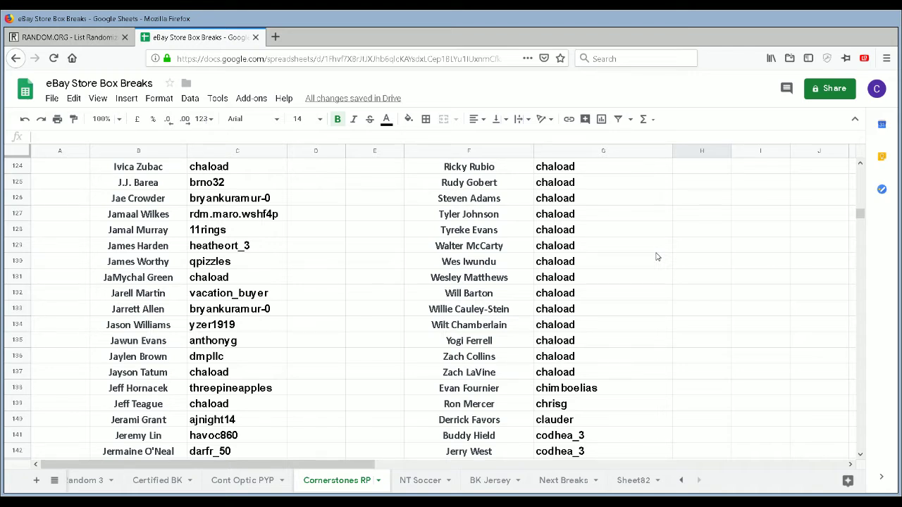
pyautogui.scroll(-4, 656, 257)
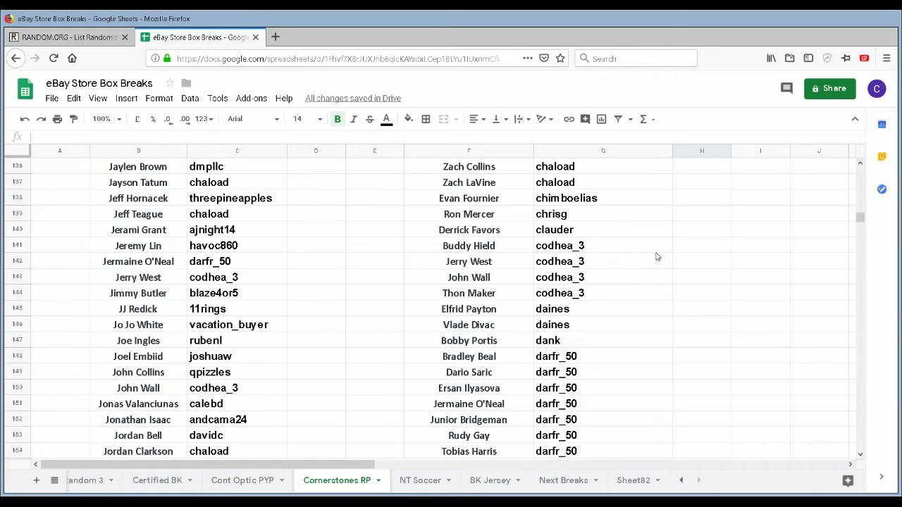
pyautogui.scroll(-2, 655, 256)
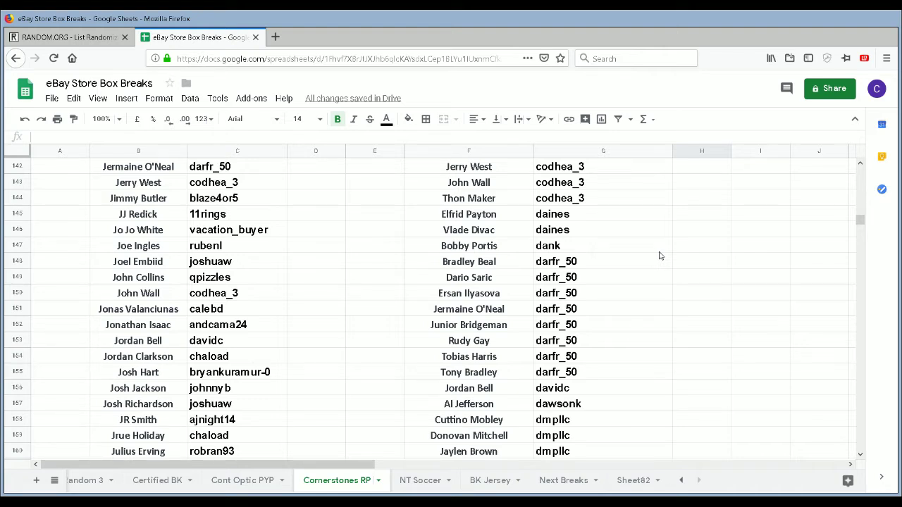
pyautogui.scroll(-2, 660, 256)
pyautogui.scroll(-2, 659, 256)
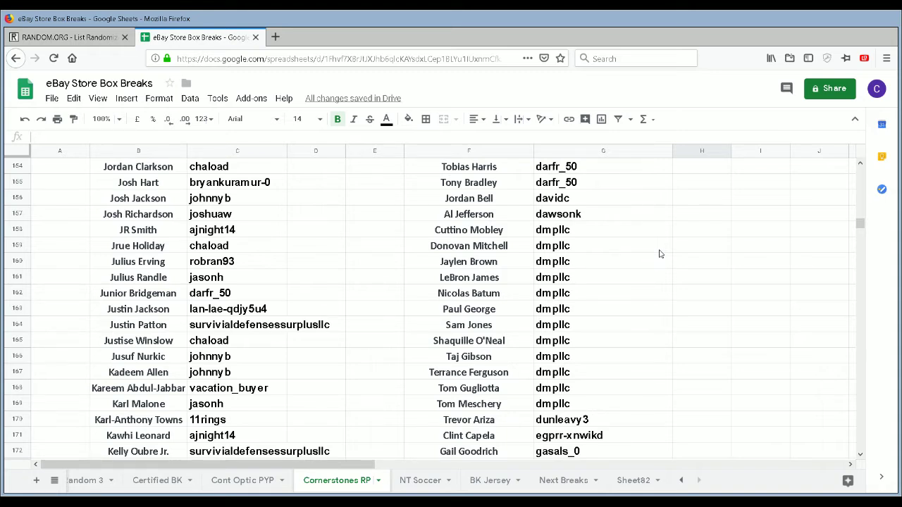
pyautogui.scroll(-3, 660, 254)
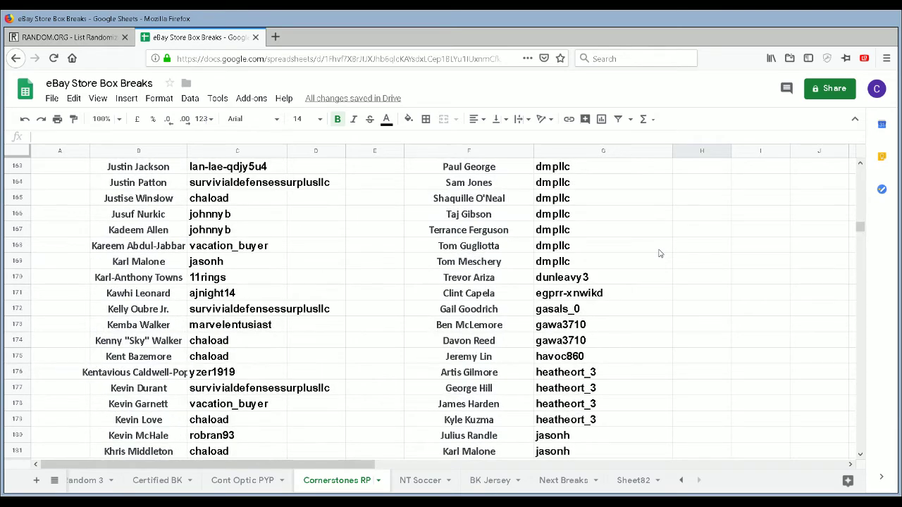
pyautogui.scroll(-1, 659, 253)
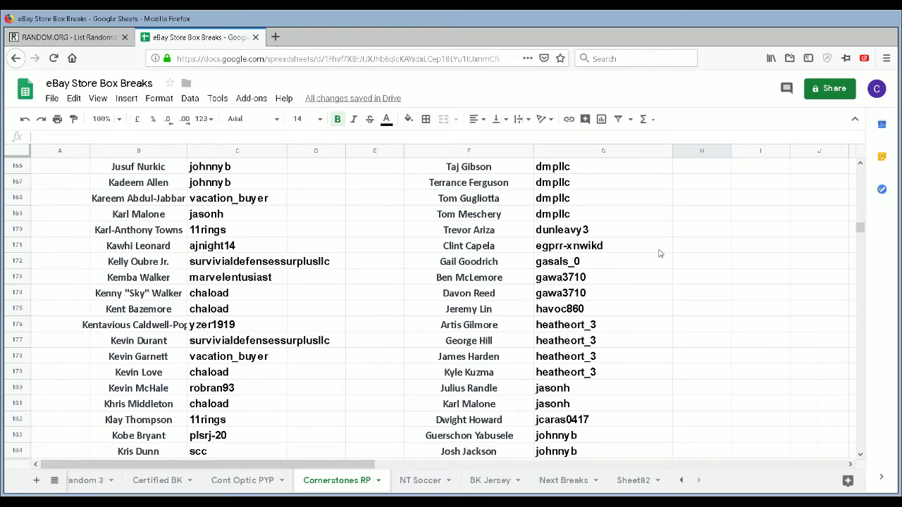
pyautogui.scroll(-2, 705, 255)
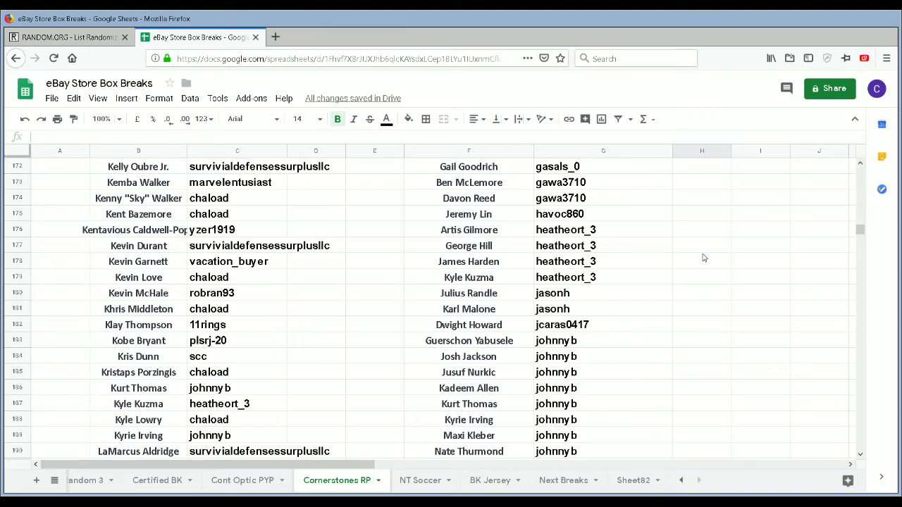
pyautogui.scroll(-2, 702, 257)
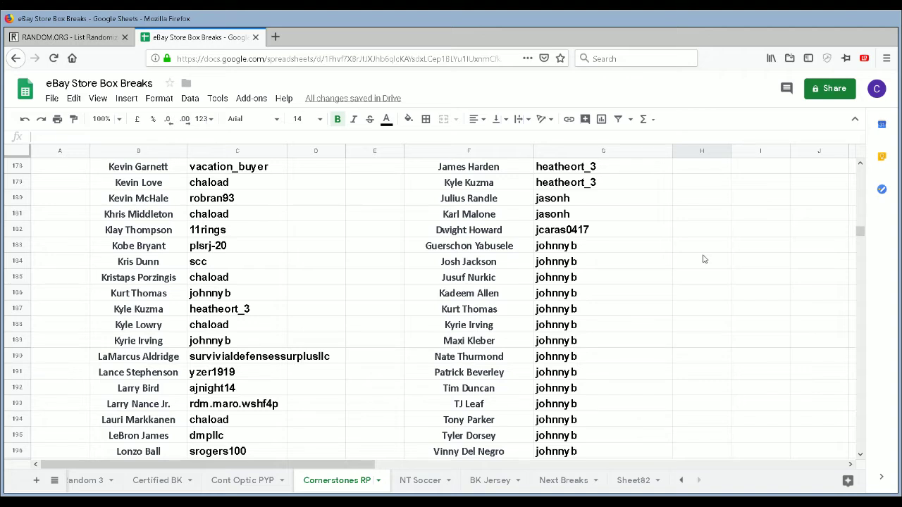
pyautogui.scroll(-1, 704, 280)
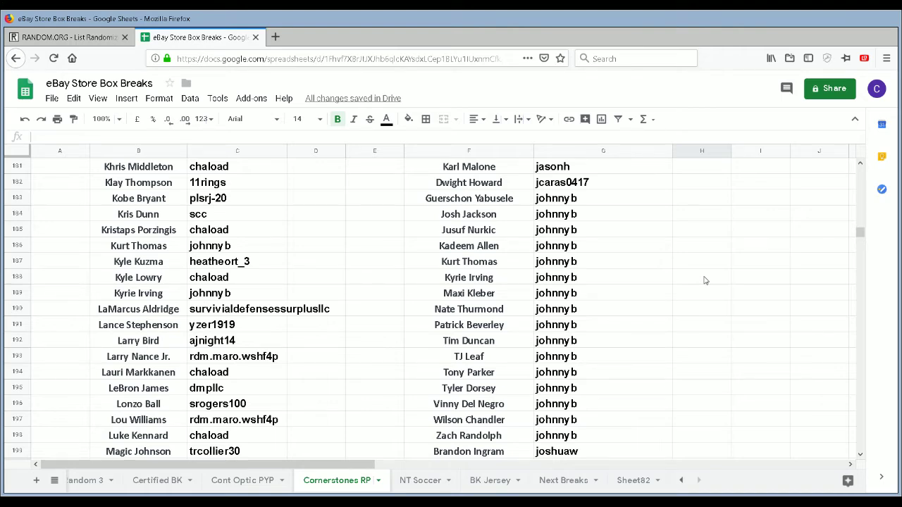
pyautogui.scroll(-3, 704, 280)
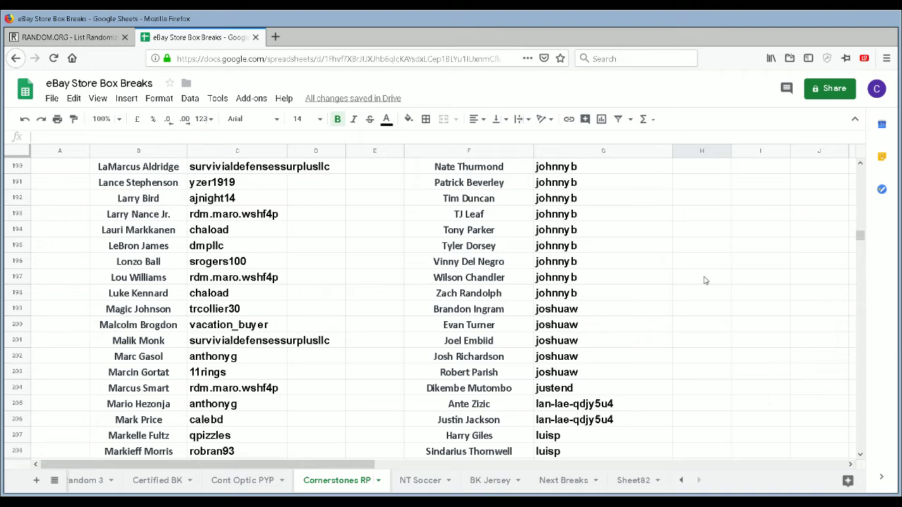
pyautogui.scroll(-4, 698, 280)
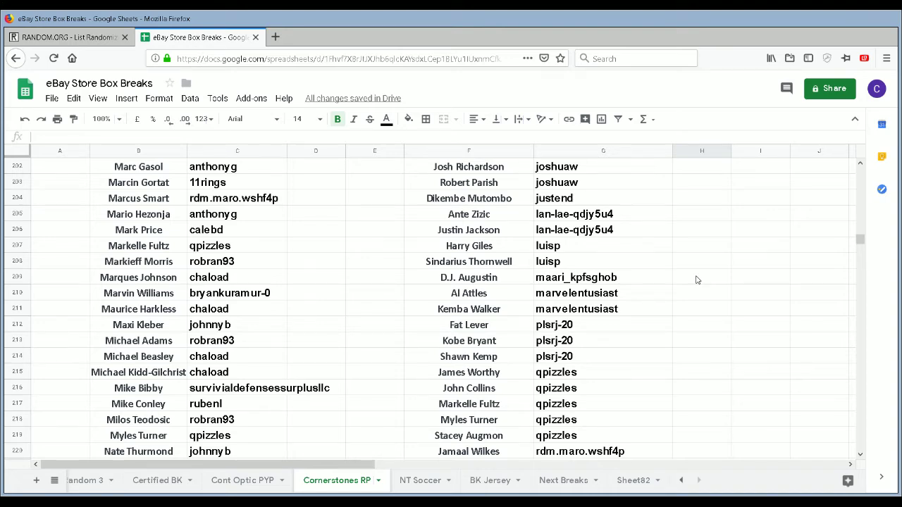
pyautogui.scroll(-1, 696, 280)
pyautogui.scroll(-1, 695, 280)
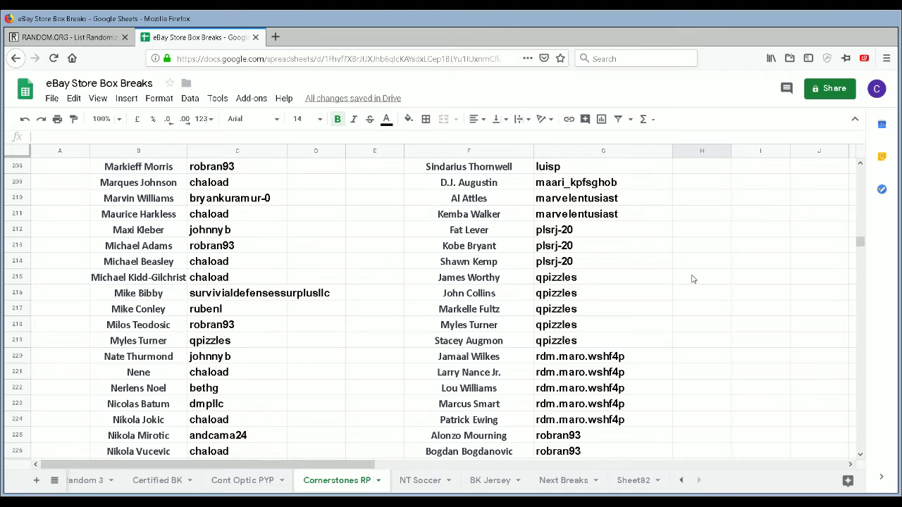
pyautogui.scroll(-1, 690, 279)
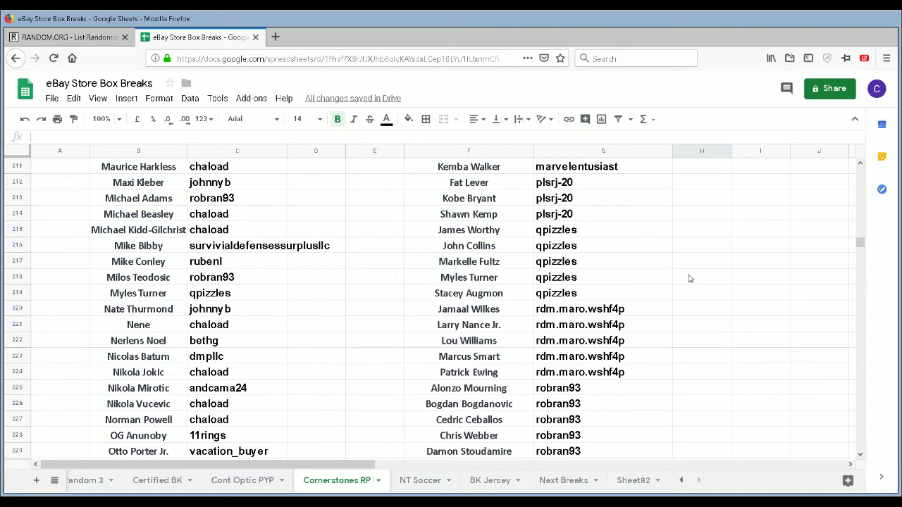
pyautogui.scroll(-2, 694, 278)
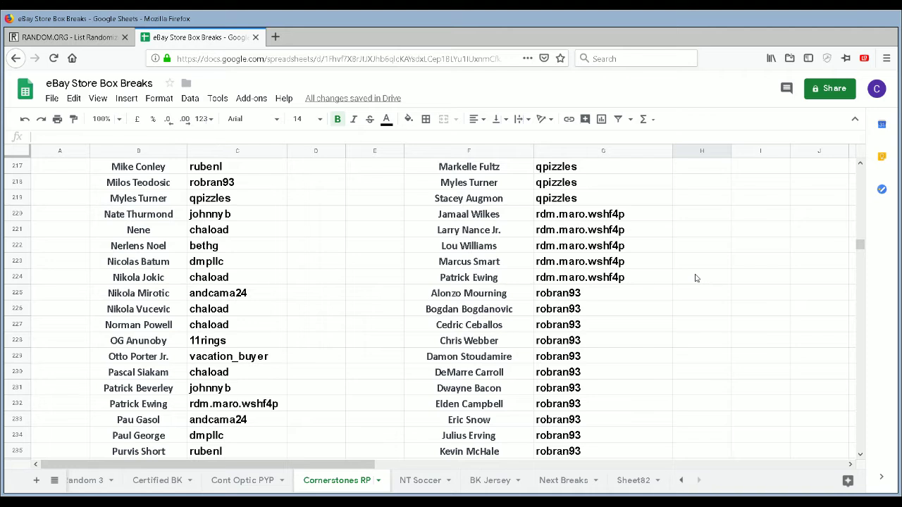
pyautogui.scroll(-1, 695, 278)
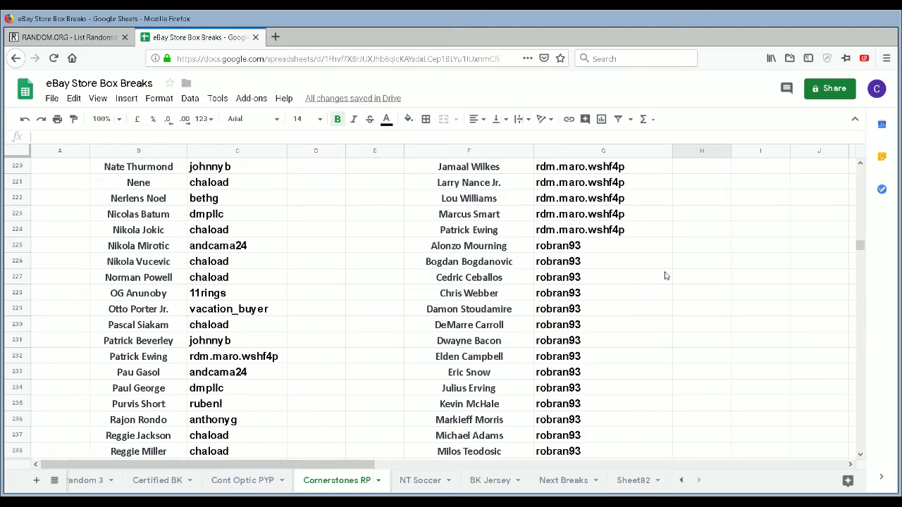
# - Review the players assigned to each buyer in columns F and G from row 220 through row 303, and return to the sheet's first rows
pyautogui.scroll(-2, 666, 276)
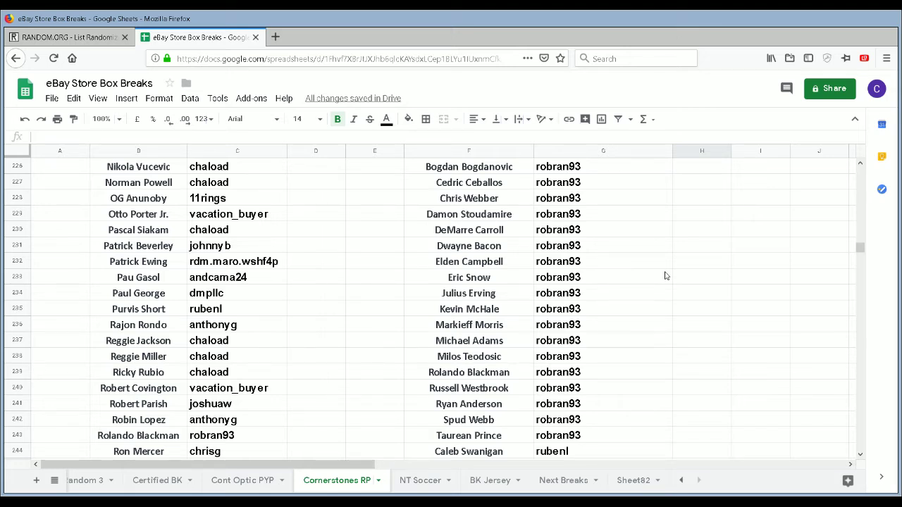
pyautogui.scroll(-4, 665, 277)
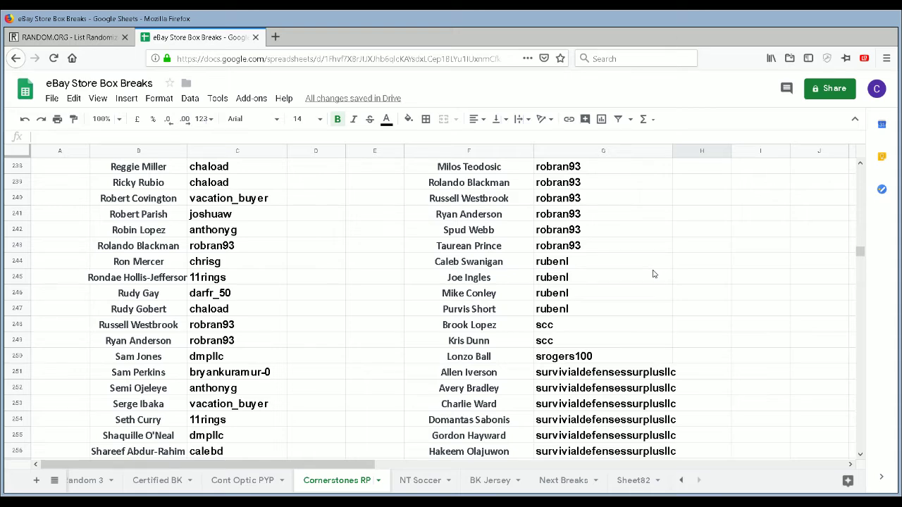
pyautogui.scroll(-3, 653, 274)
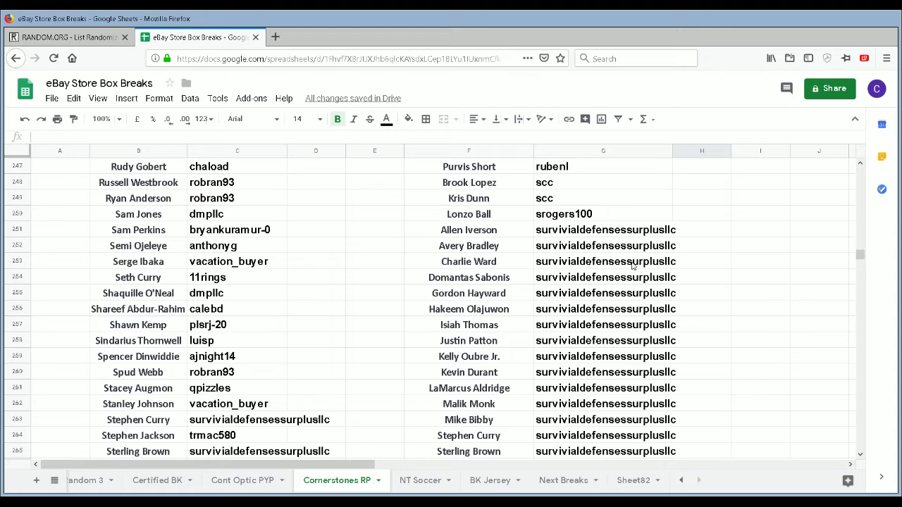
pyautogui.scroll(-1, 605, 265)
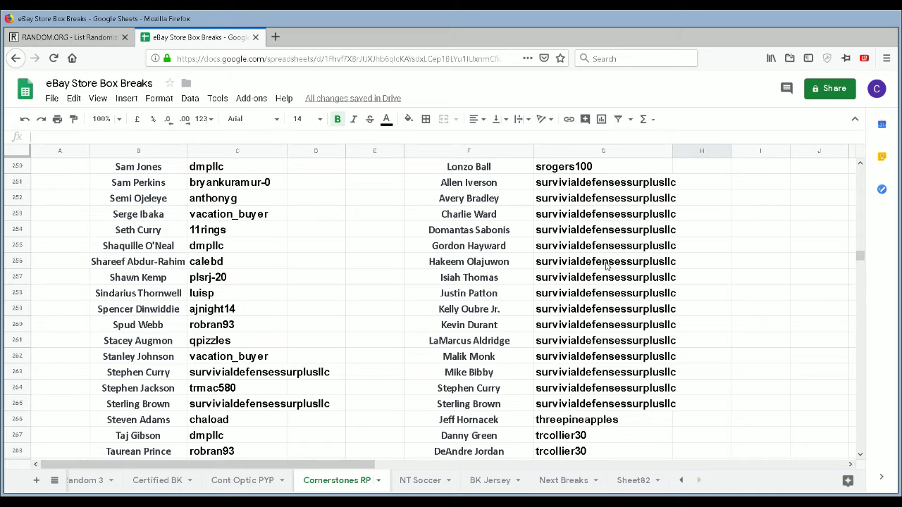
pyautogui.scroll(-5, 606, 265)
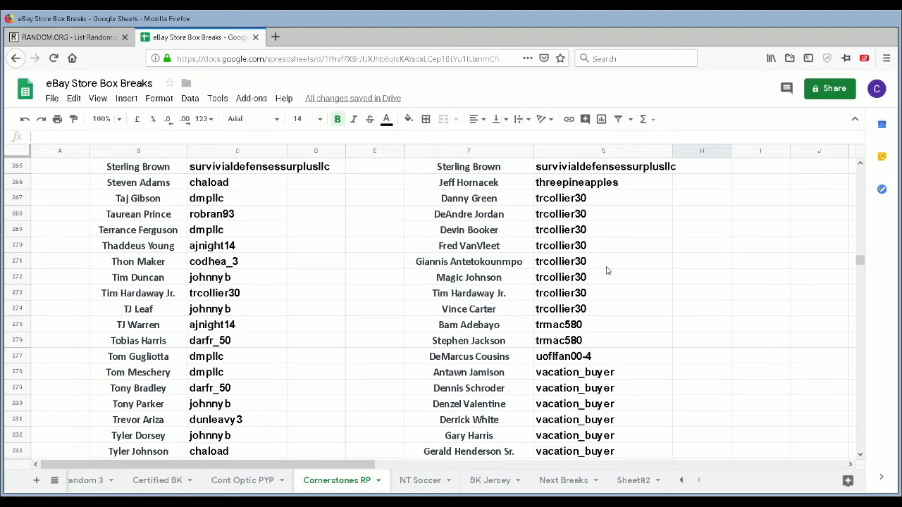
pyautogui.scroll(-3, 607, 270)
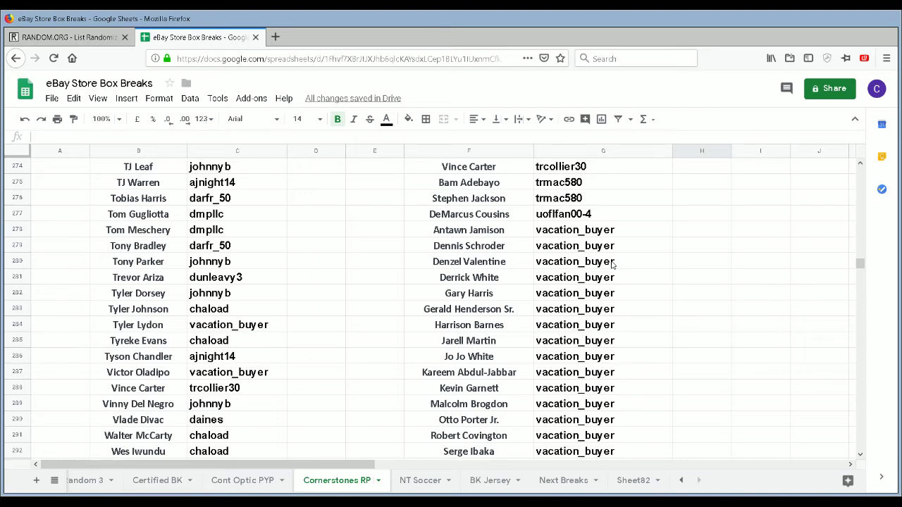
pyautogui.scroll(-2, 683, 285)
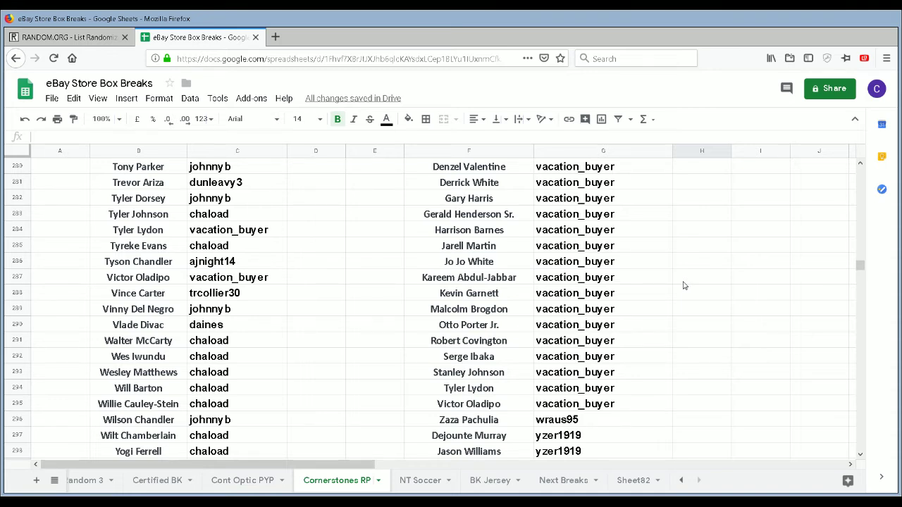
pyautogui.scroll(-2, 682, 286)
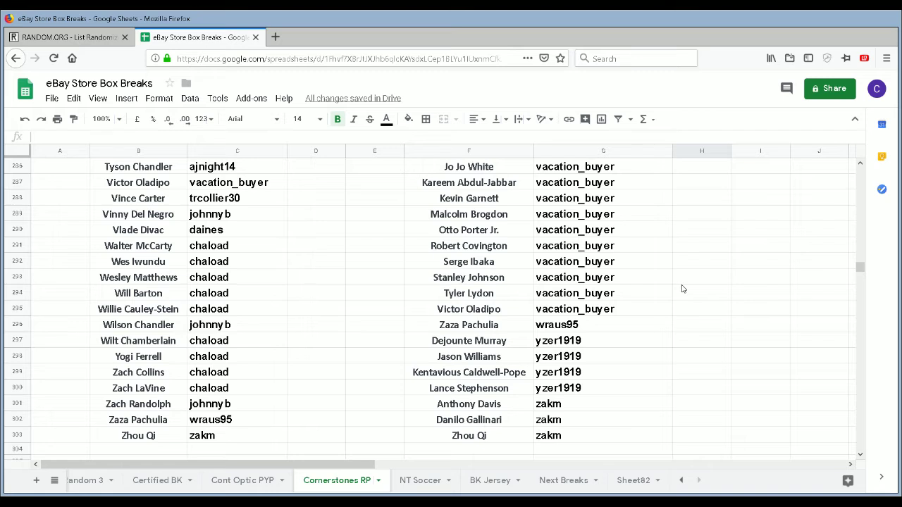
pyautogui.scroll(-1, 679, 292)
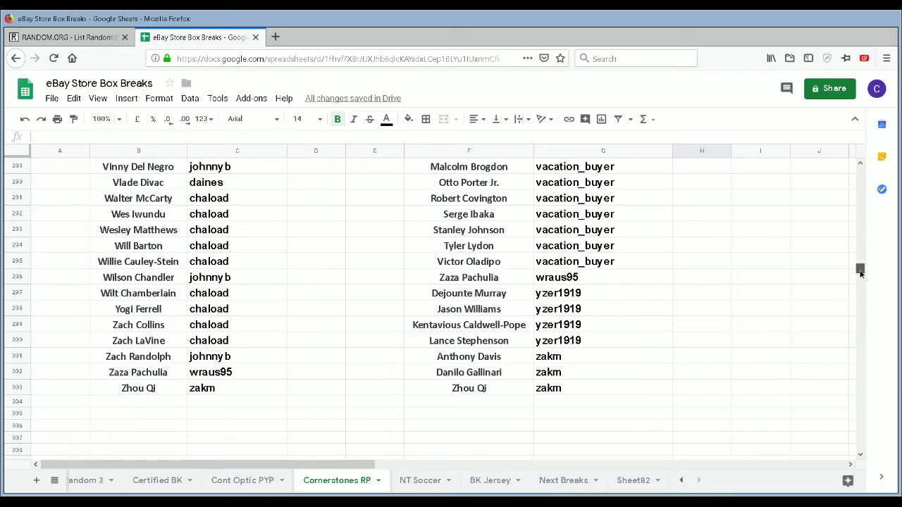
pyautogui.moveTo(860, 274); pyautogui.dragTo(859, 172)
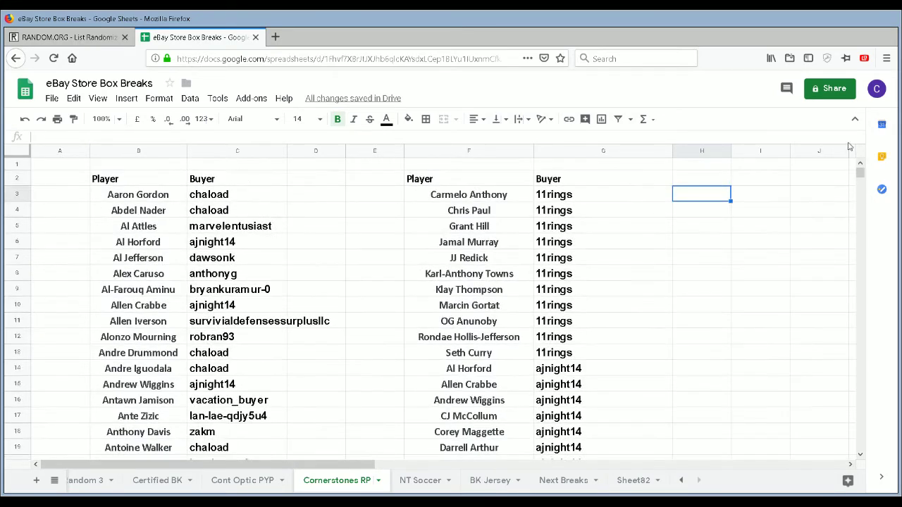